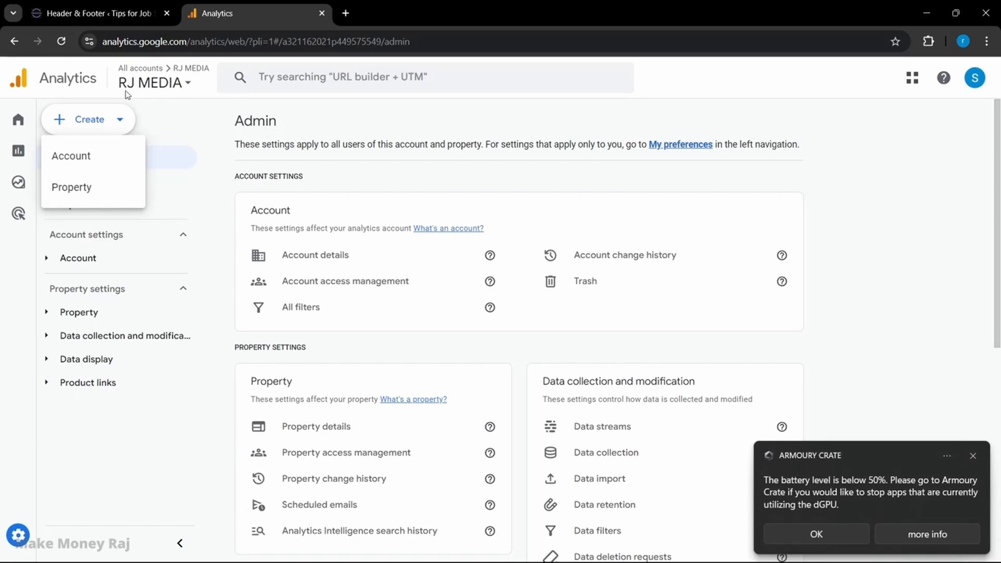
Step: Dismiss the battery notification, start creating a new property and name it Hireme123.com
{"action": "left_click", "coordinate": [971, 459]}
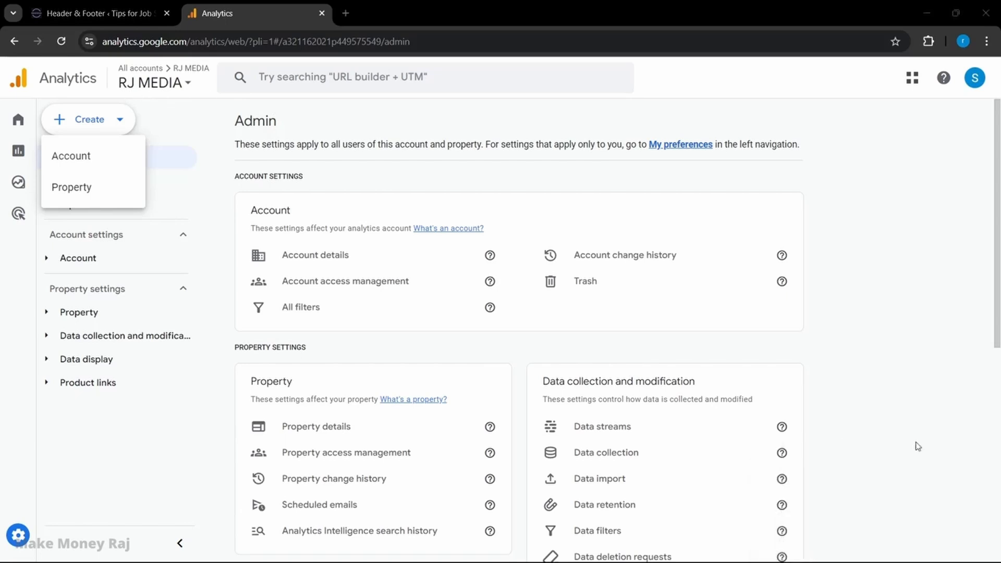
{"action": "left_click", "coordinate": [82, 200]}
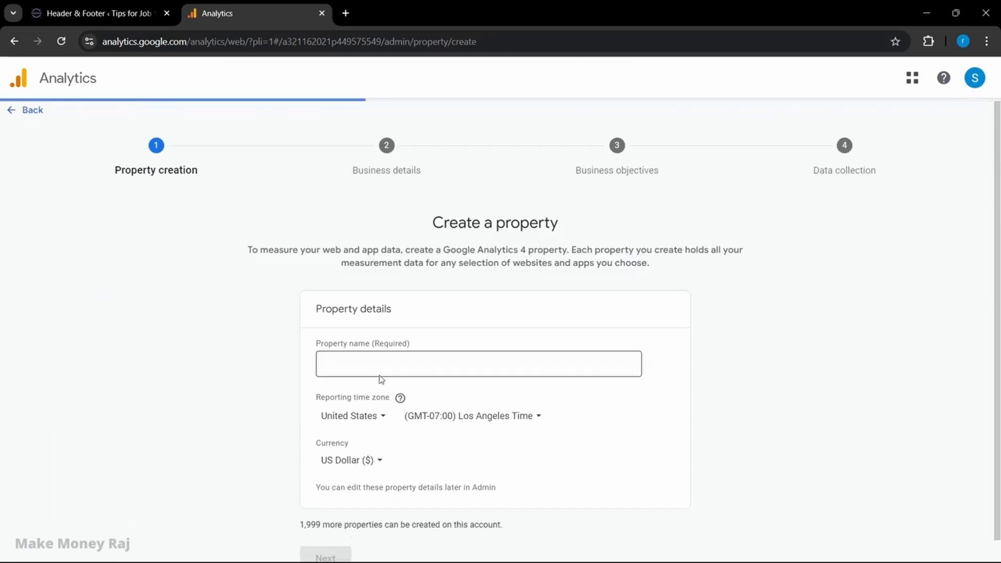
{"action": "left_click", "coordinate": [360, 366]}
{"action": "type", "text": "Hire"}
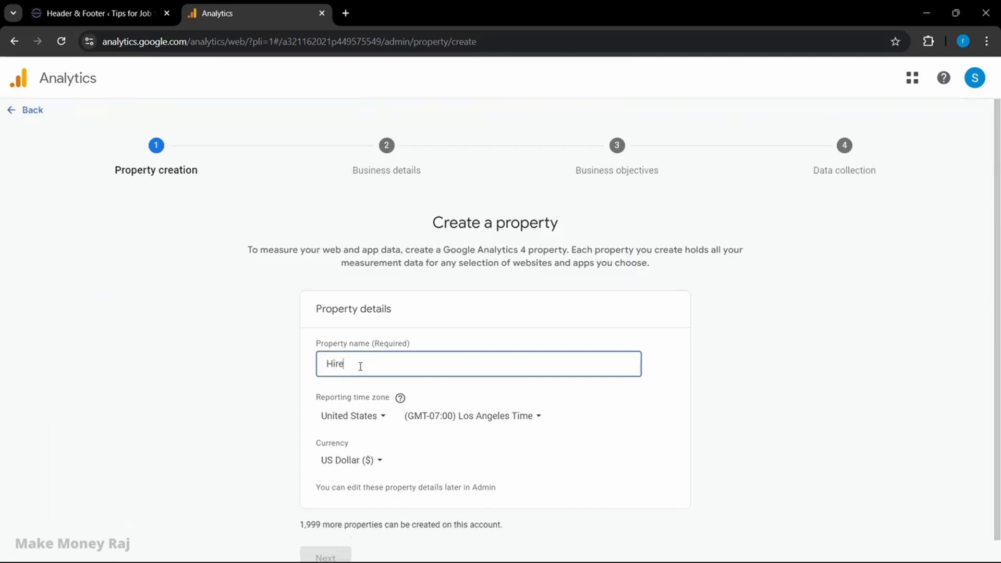
{"action": "type", "text": "me123.com"}
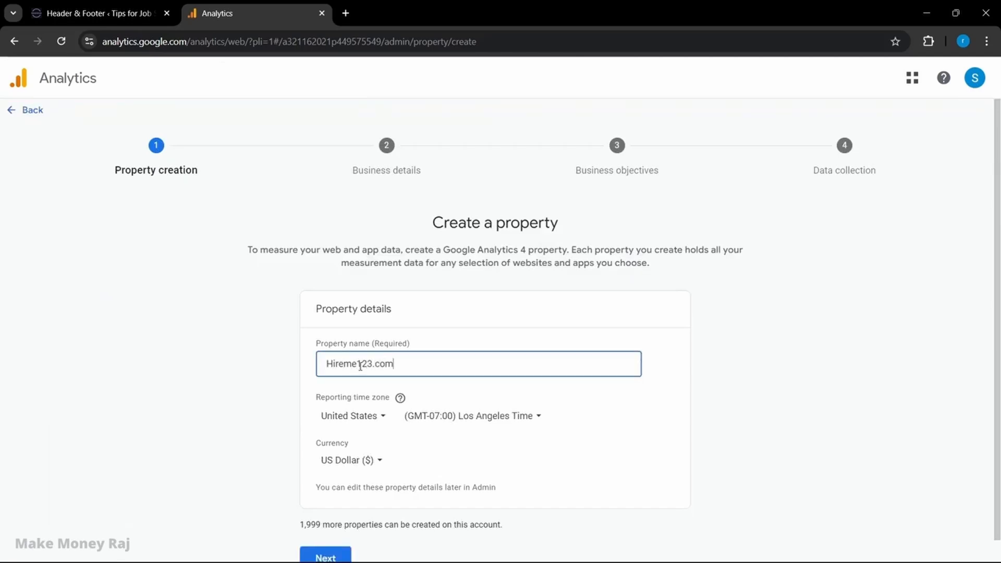
Step: Set the property's currency to Indian Rupee and its reporting time zone country to India, and continue to the business details
{"action": "scroll", "coordinate": [360, 366], "scroll_direction": "down", "scroll_amount": 1}
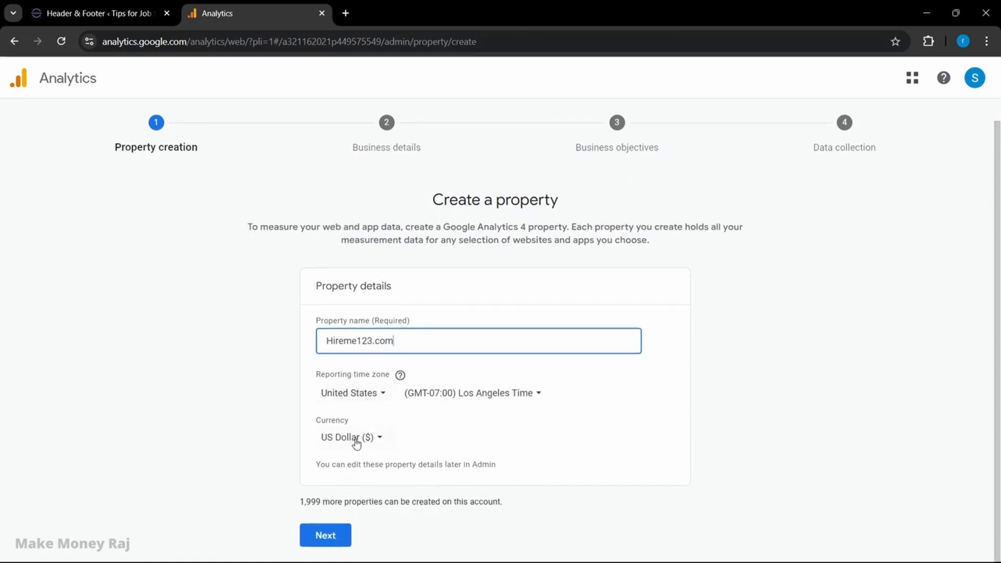
{"action": "left_click", "coordinate": [355, 442]}
{"action": "type", "text": "india"}
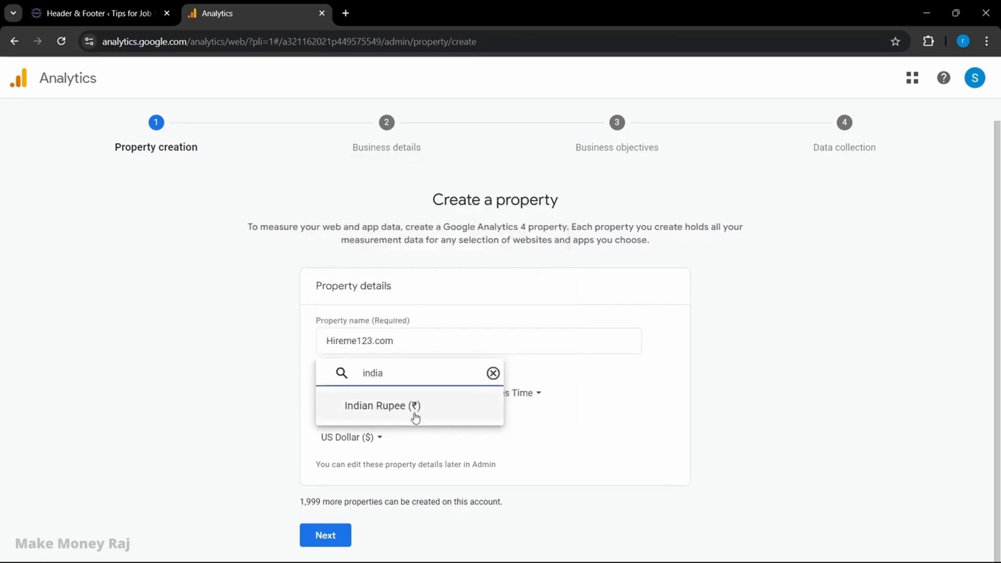
{"action": "left_click", "coordinate": [413, 407]}
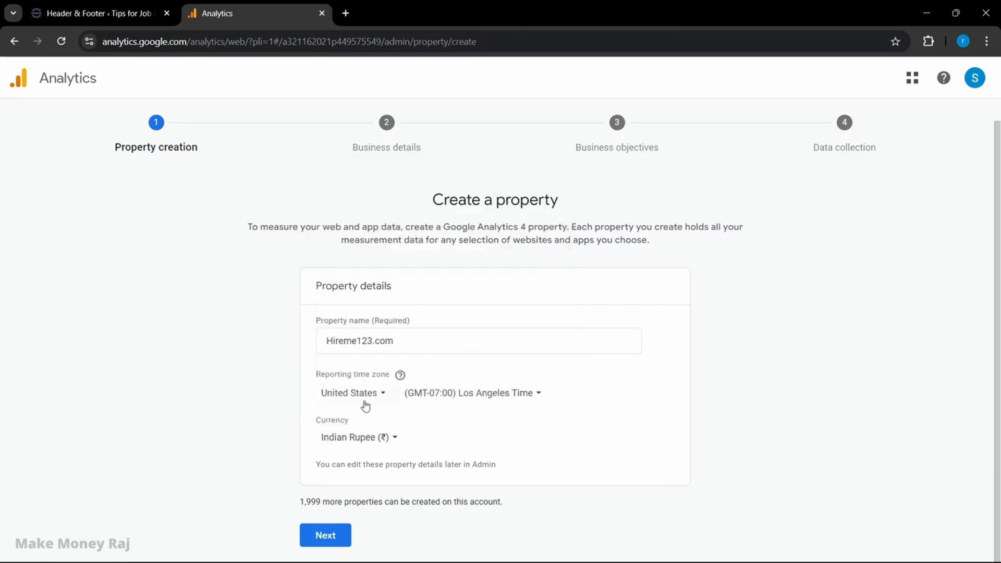
{"action": "left_click", "coordinate": [362, 395]}
{"action": "type", "text": "india"}
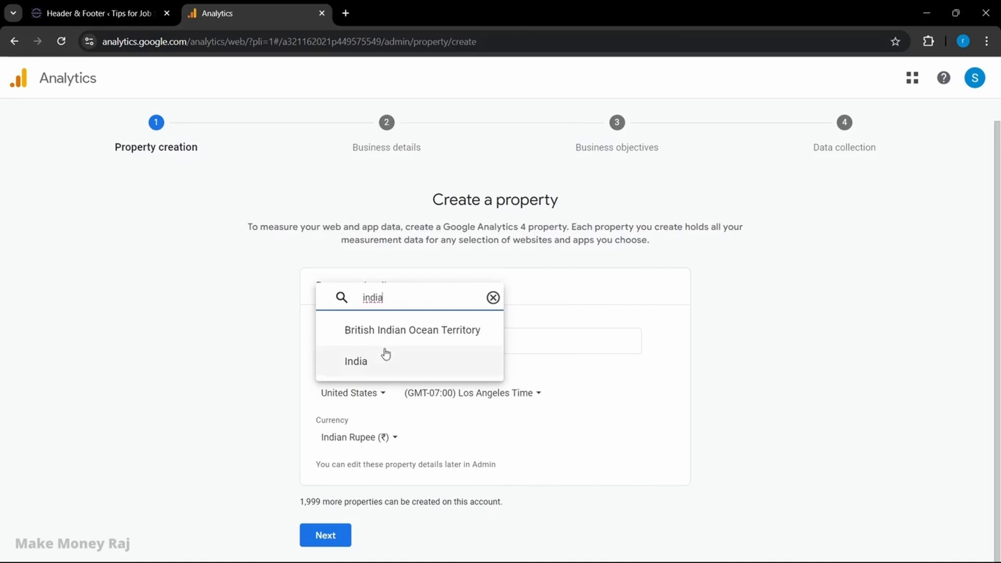
{"action": "left_click", "coordinate": [385, 354]}
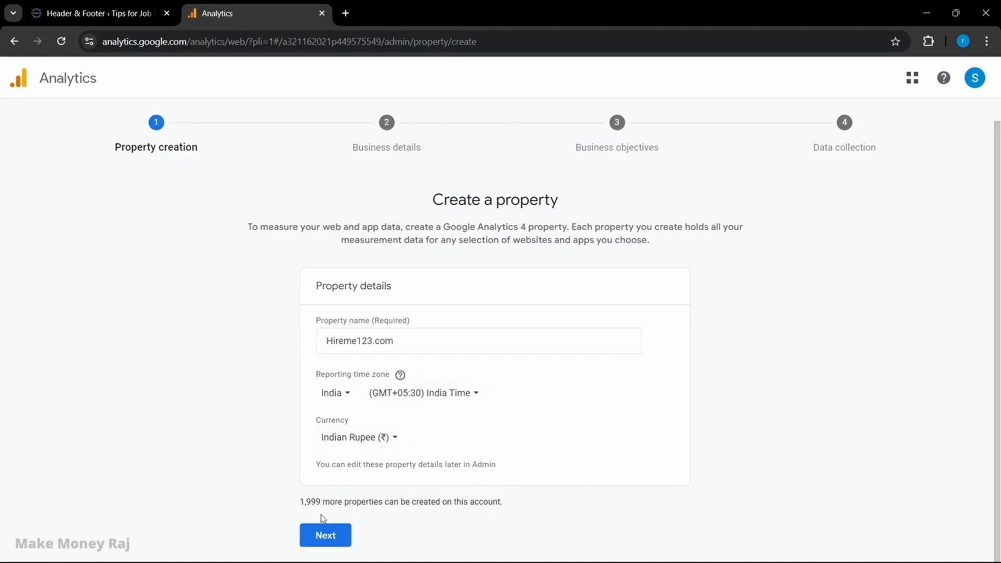
{"action": "left_click", "coordinate": [326, 534]}
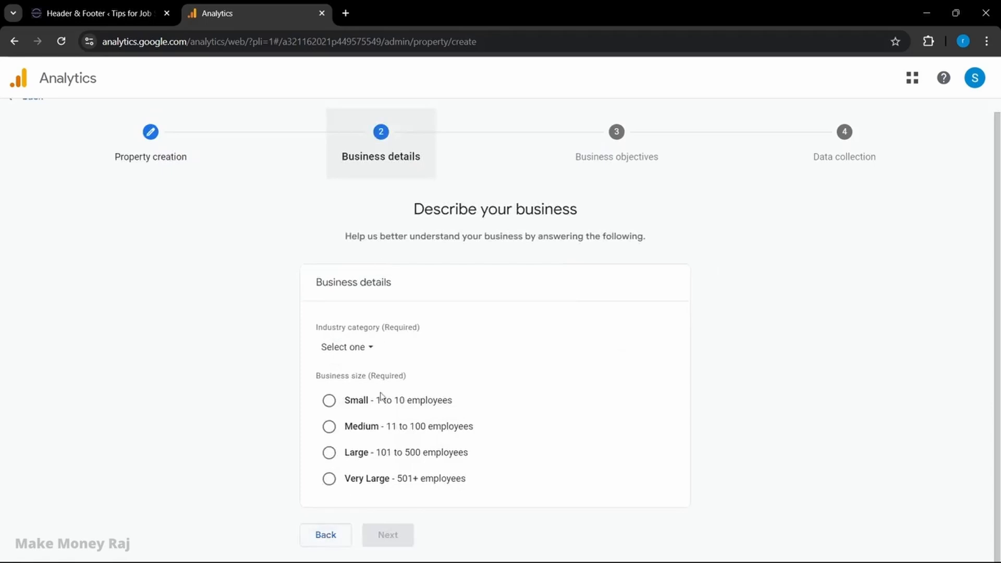
Step: Describe the business as Small, 1 to 10 employees, in the Jobs & Education category, and continue to the objectives
{"action": "left_click", "coordinate": [350, 402]}
{"action": "left_click", "coordinate": [367, 347]}
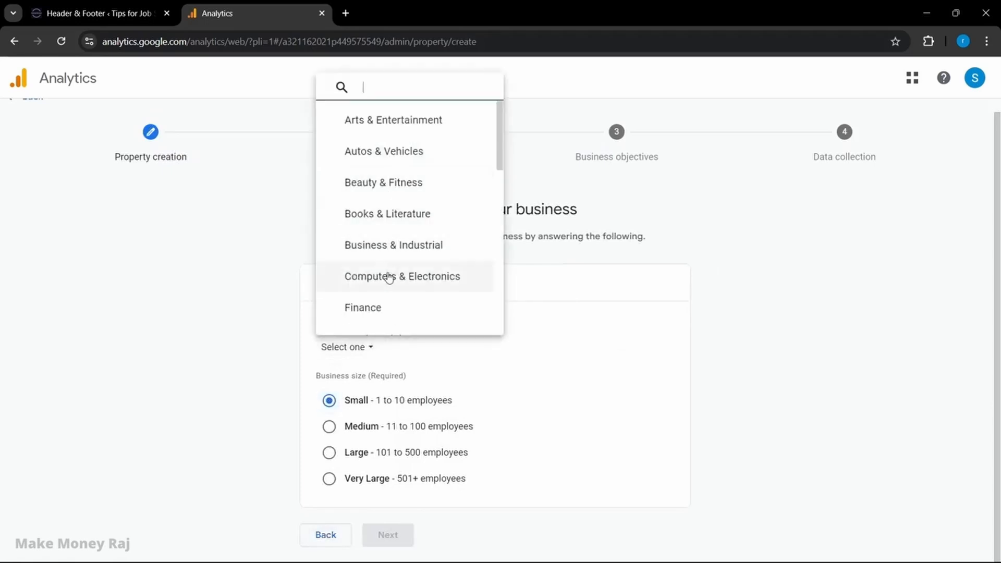
{"action": "scroll", "coordinate": [397, 266], "scroll_direction": "down", "scroll_amount": 10}
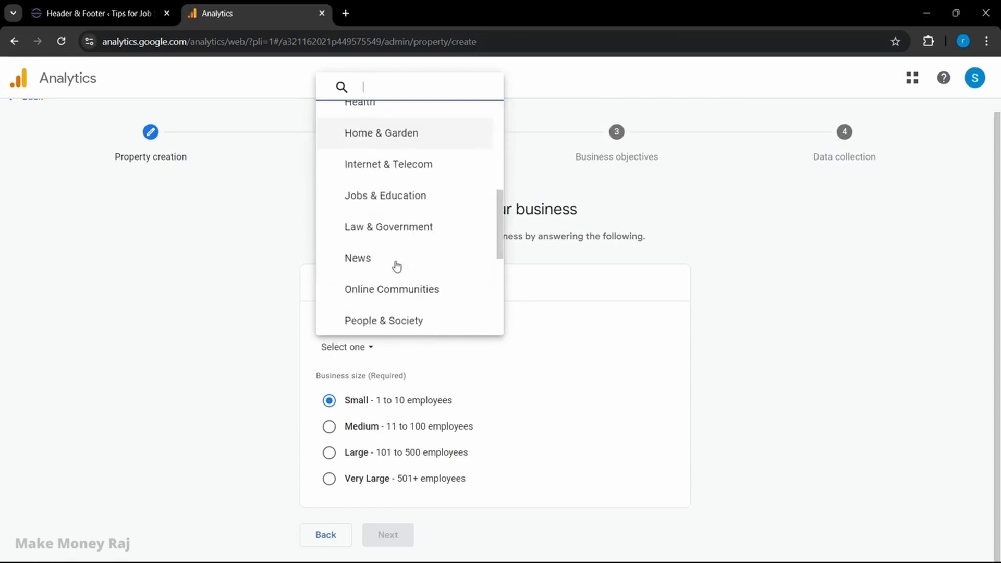
{"action": "scroll", "coordinate": [397, 267], "scroll_direction": "down", "scroll_amount": 3}
{"action": "scroll", "coordinate": [398, 267], "scroll_direction": "up", "scroll_amount": 6}
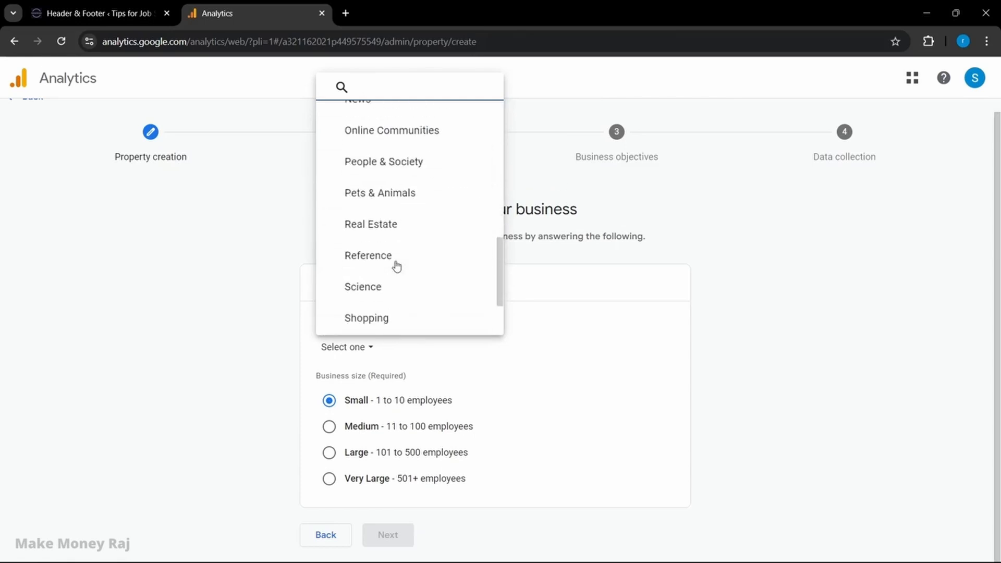
{"action": "scroll", "coordinate": [397, 266], "scroll_direction": "up", "scroll_amount": 3}
{"action": "scroll", "coordinate": [397, 266], "scroll_direction": "down", "scroll_amount": 3}
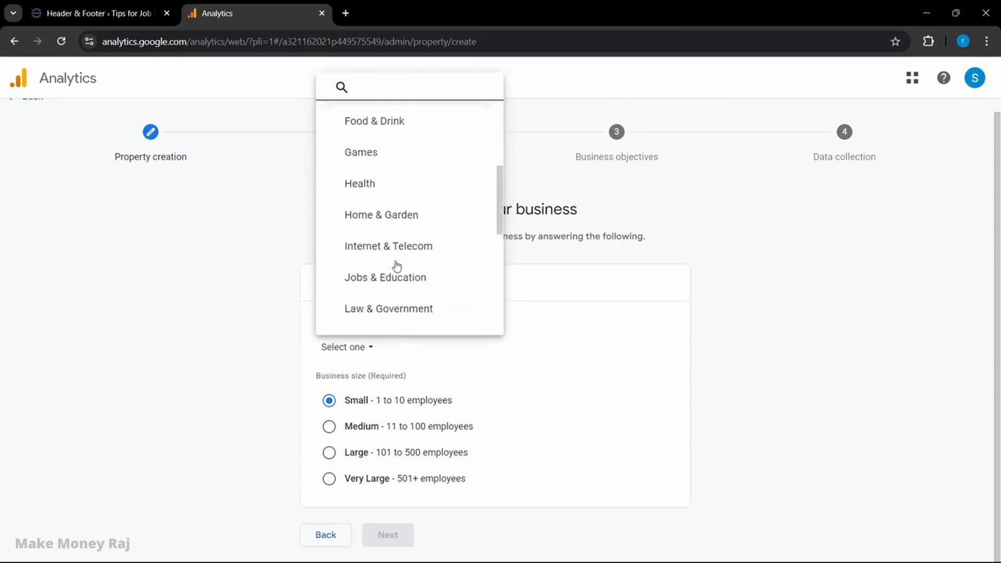
{"action": "left_click", "coordinate": [397, 254]}
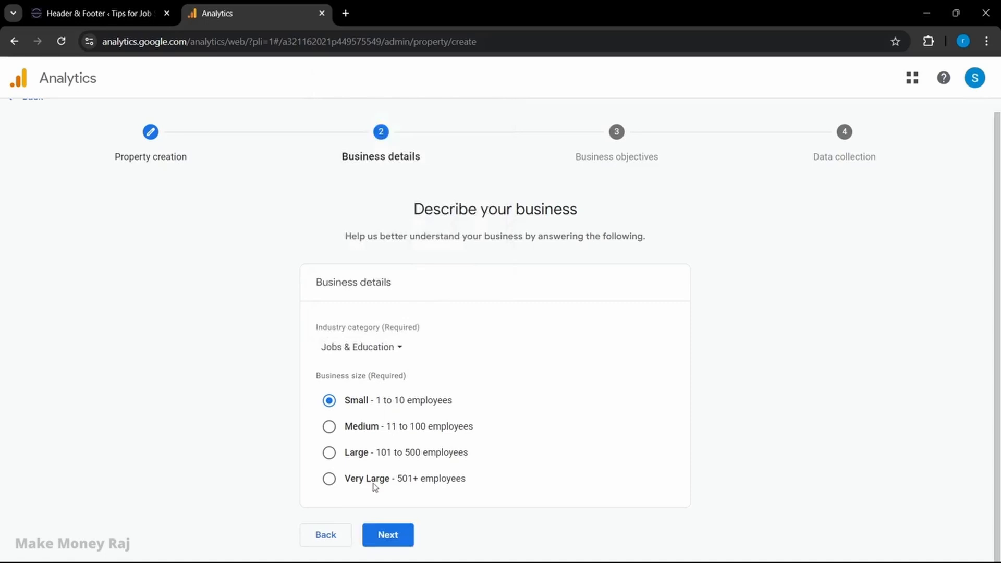
{"action": "left_click", "coordinate": [388, 534]}
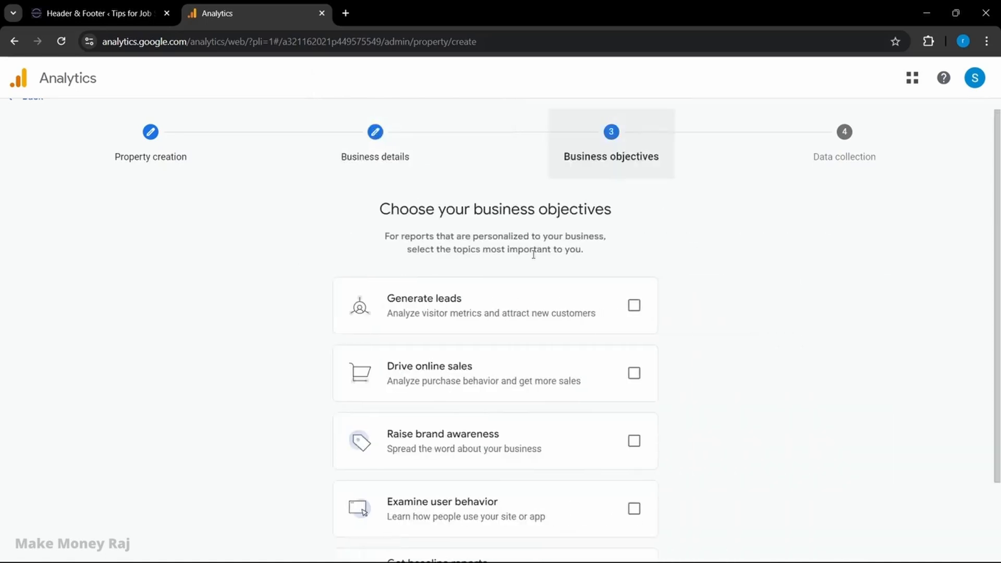
Step: Choose Generate leads and Examine user behavior as the business objectives and create the property
{"action": "scroll", "coordinate": [538, 335], "scroll_direction": "down", "scroll_amount": 2}
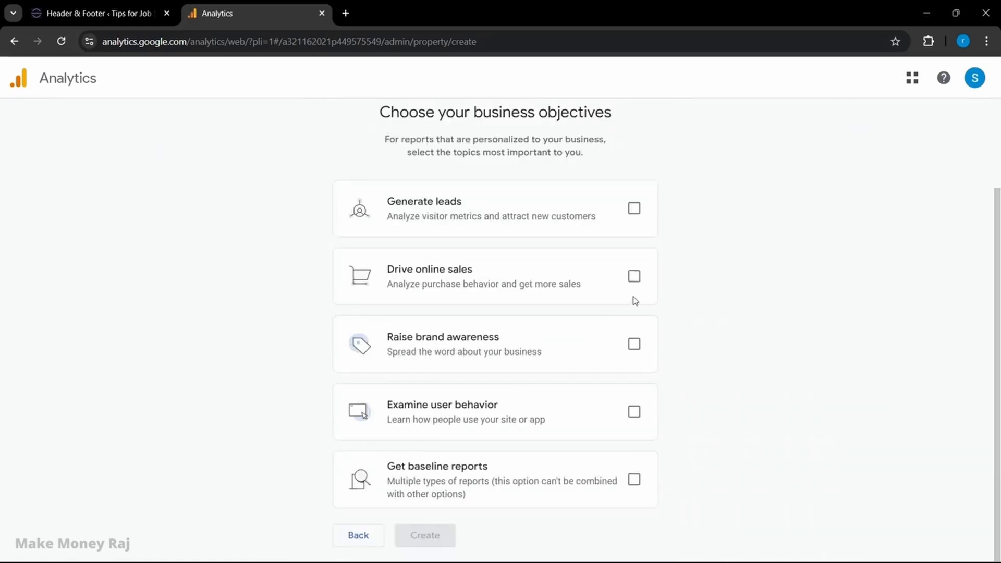
{"action": "left_click", "coordinate": [634, 274]}
{"action": "left_click", "coordinate": [634, 273]}
{"action": "left_click", "coordinate": [633, 208]}
{"action": "left_click", "coordinate": [633, 411]}
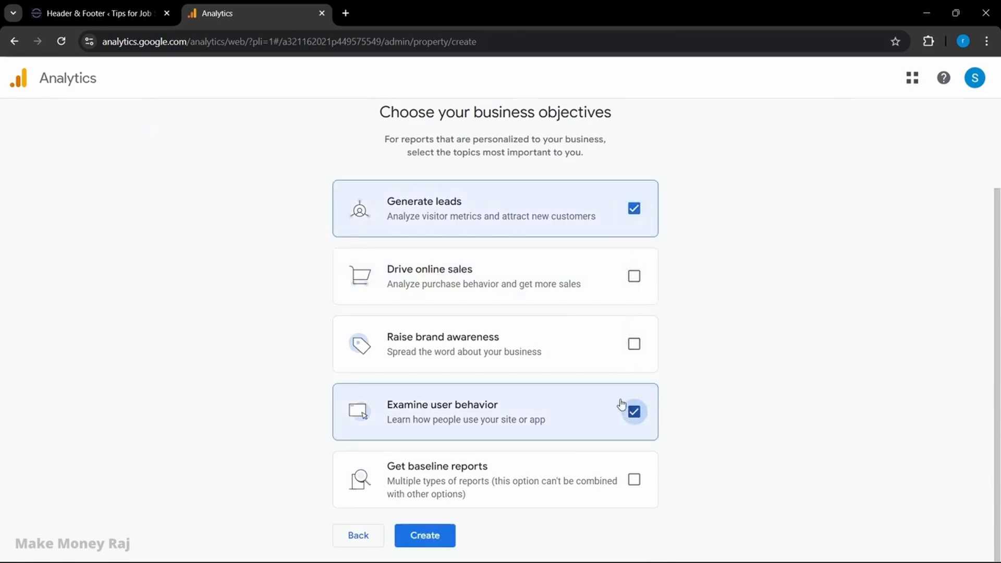
{"action": "left_click", "coordinate": [424, 535]}
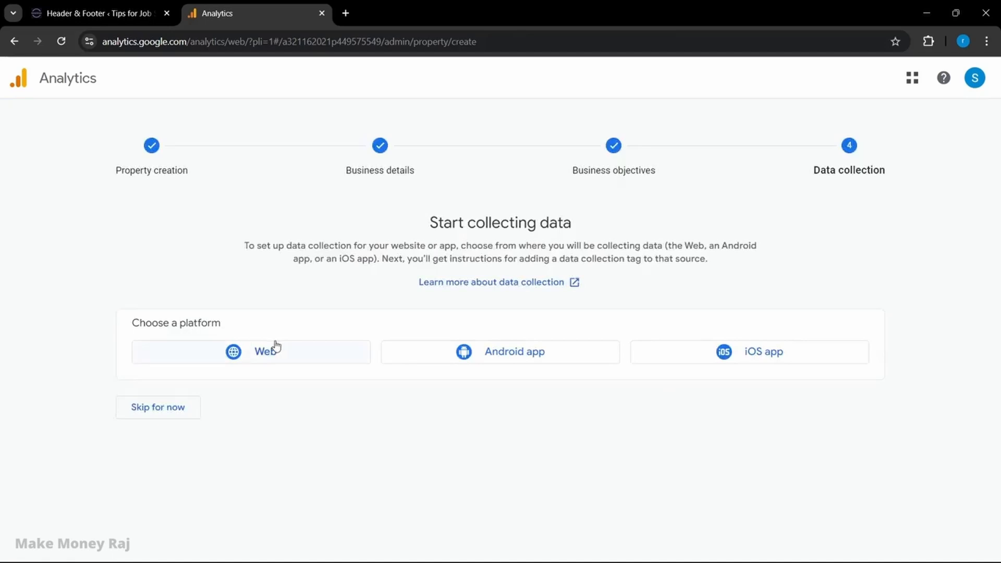
{"action": "left_click", "coordinate": [254, 360]}
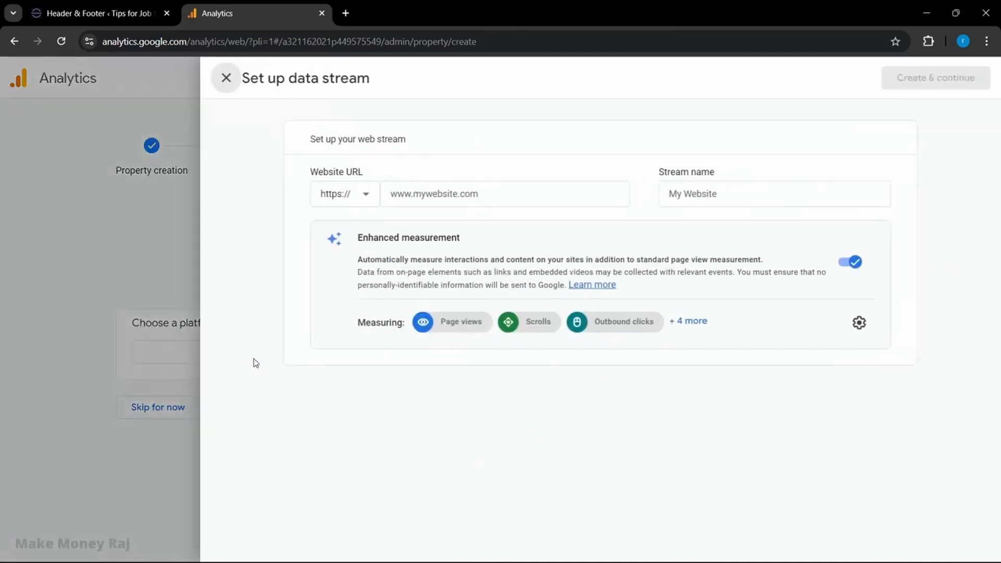
{"action": "left_click", "coordinate": [443, 193]}
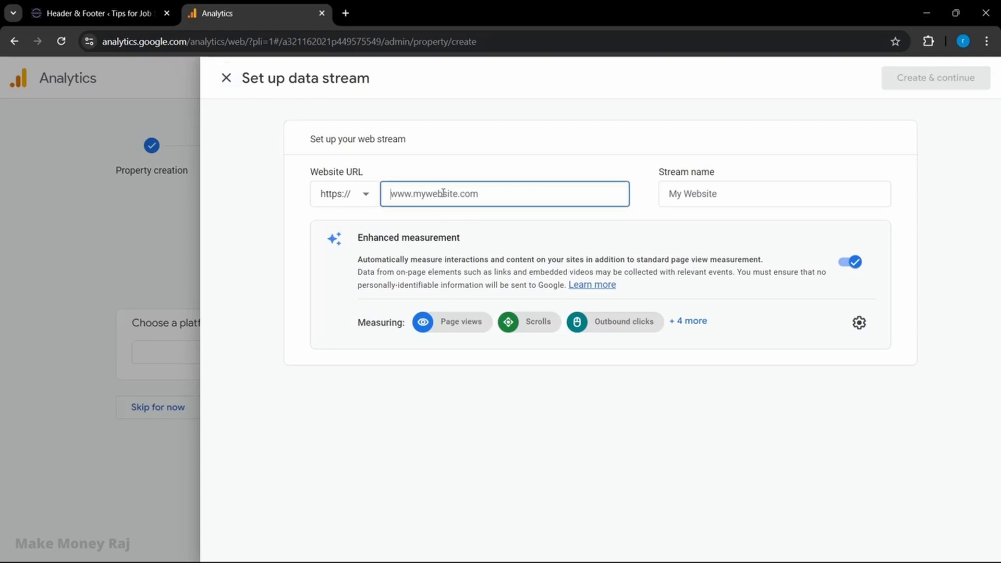
{"action": "type", "text": "www.hireme123.com/"}
{"action": "left_click", "coordinate": [707, 194]}
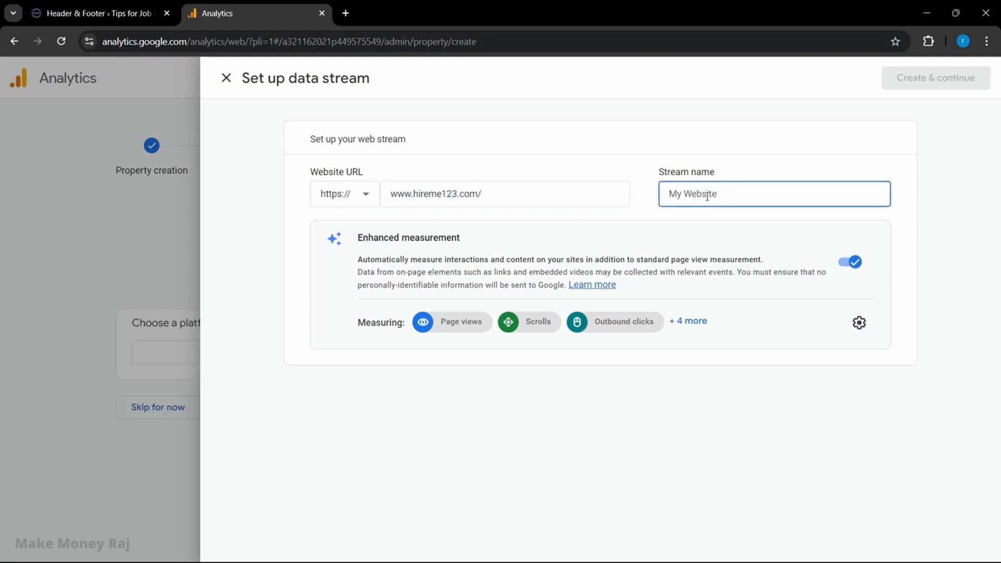
{"action": "type", "text": "My Blogsite"}
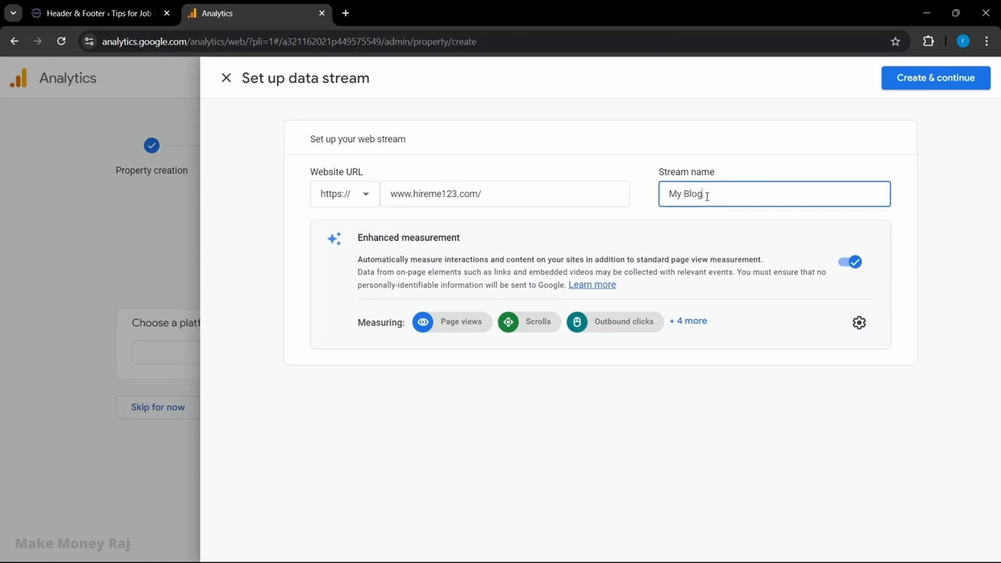
{"action": "left_click", "coordinate": [921, 80]}
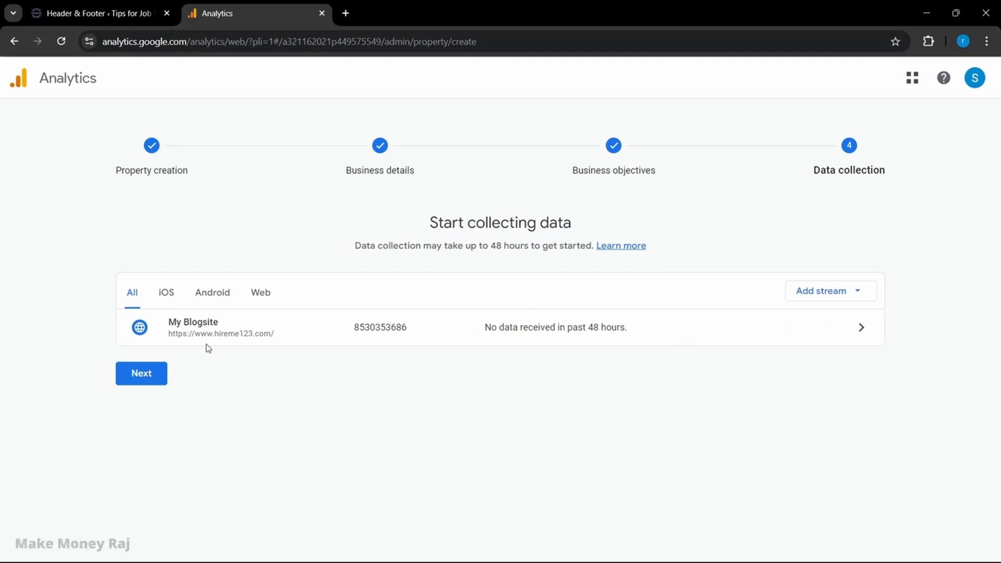
Step: Choose manual installation for the stream's Google tag and copy the whole tag code
{"action": "left_click", "coordinate": [304, 316]}
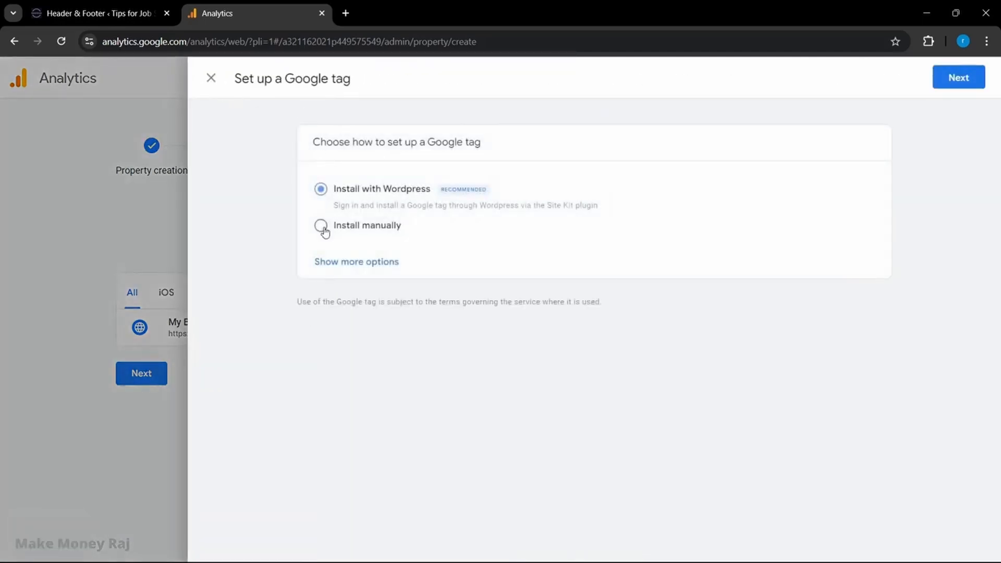
{"action": "left_click", "coordinate": [321, 226]}
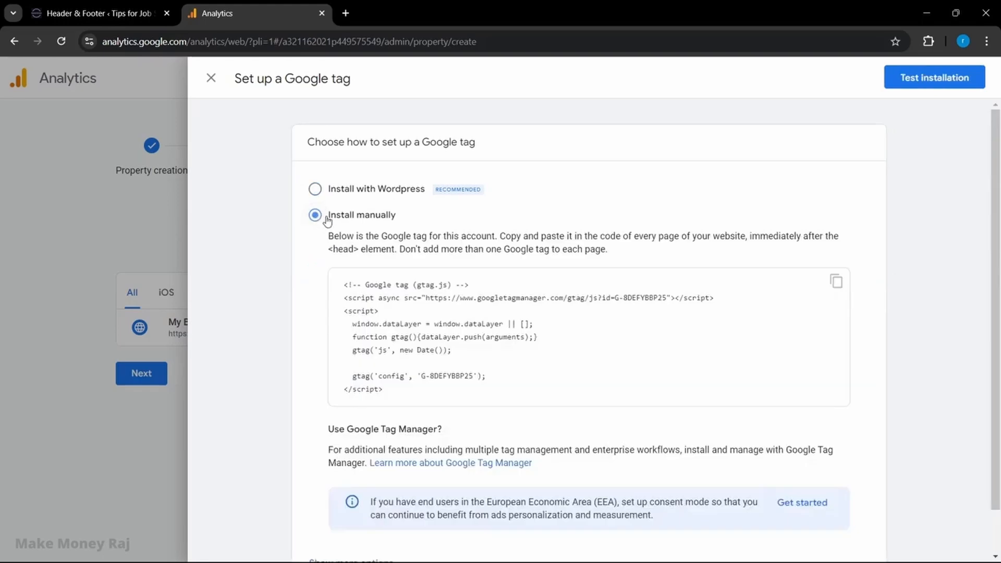
{"action": "left_click_drag", "start_coordinate": [330, 238], "coordinate": [466, 239]}
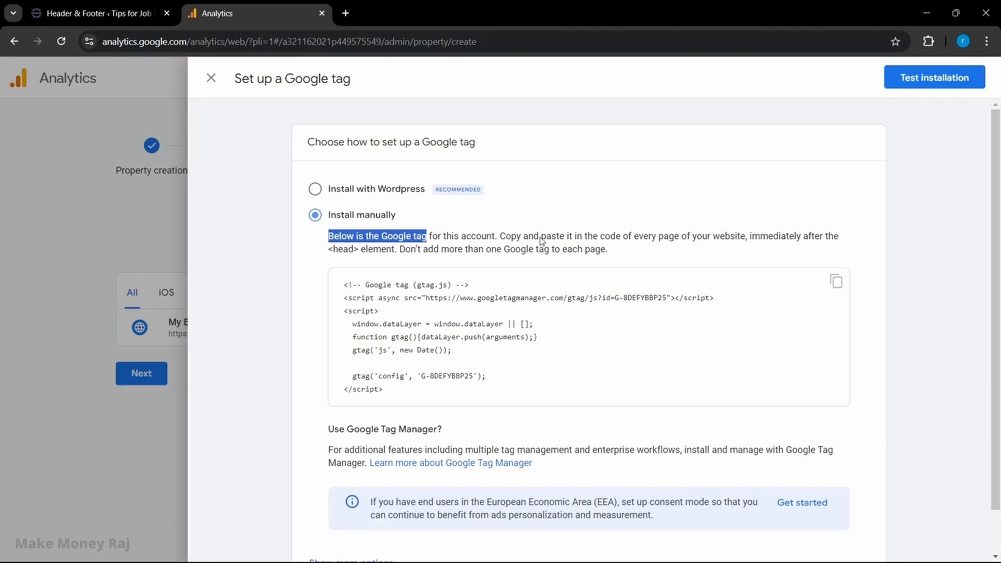
{"action": "left_click", "coordinate": [598, 243]}
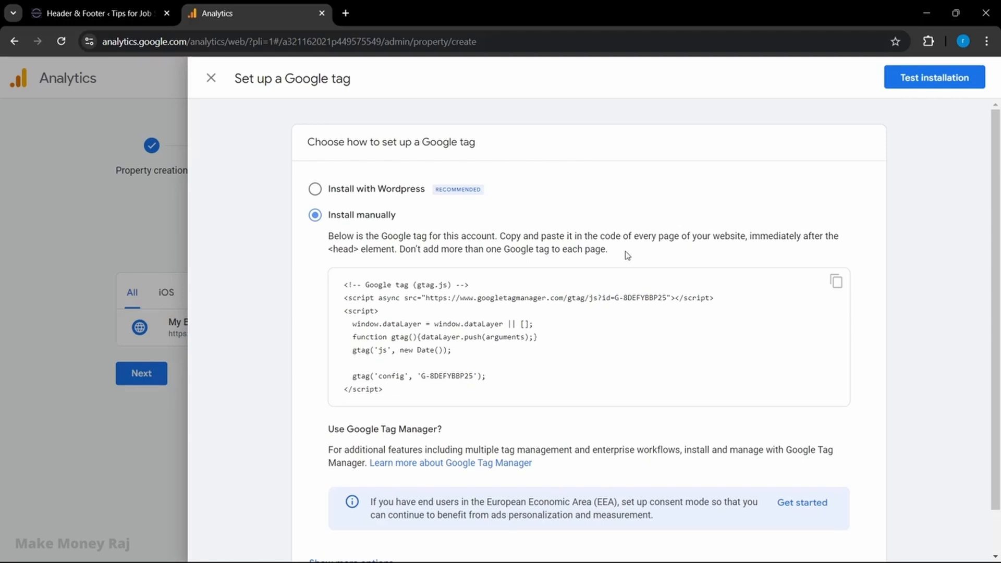
{"action": "left_click", "coordinate": [835, 281]}
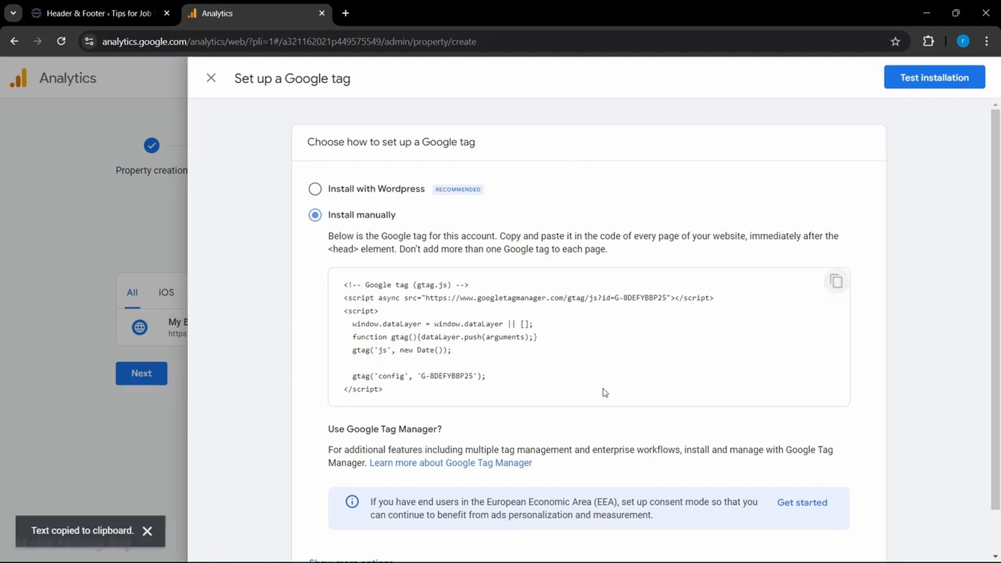
Step: Switch to the WordPress admin, open a blank custom snippet in WPCode and look over its code and insertion sections
{"action": "left_click", "coordinate": [78, 13]}
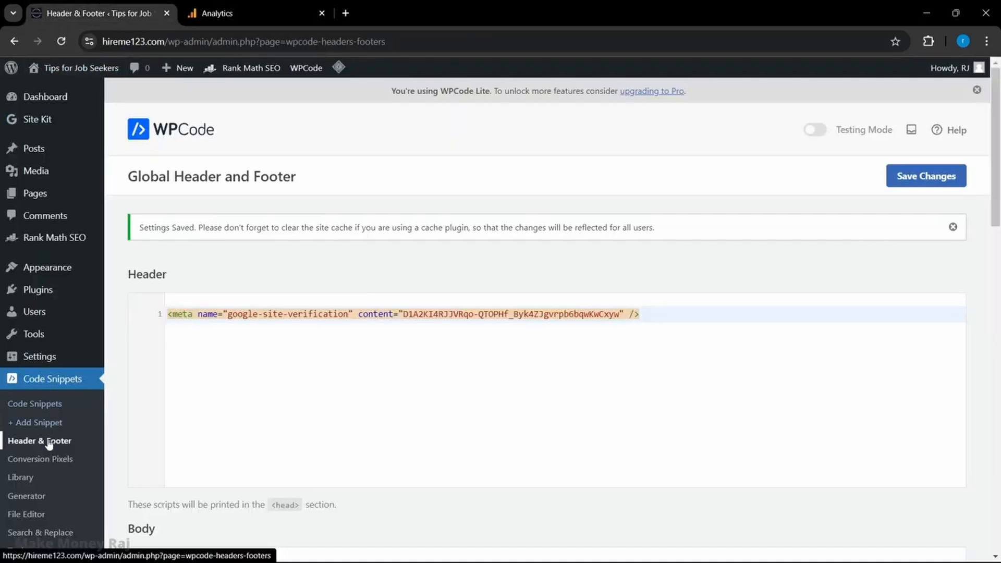
{"action": "scroll", "coordinate": [219, 459], "scroll_direction": "down", "scroll_amount": 3}
{"action": "scroll", "coordinate": [225, 461], "scroll_direction": "up", "scroll_amount": 3}
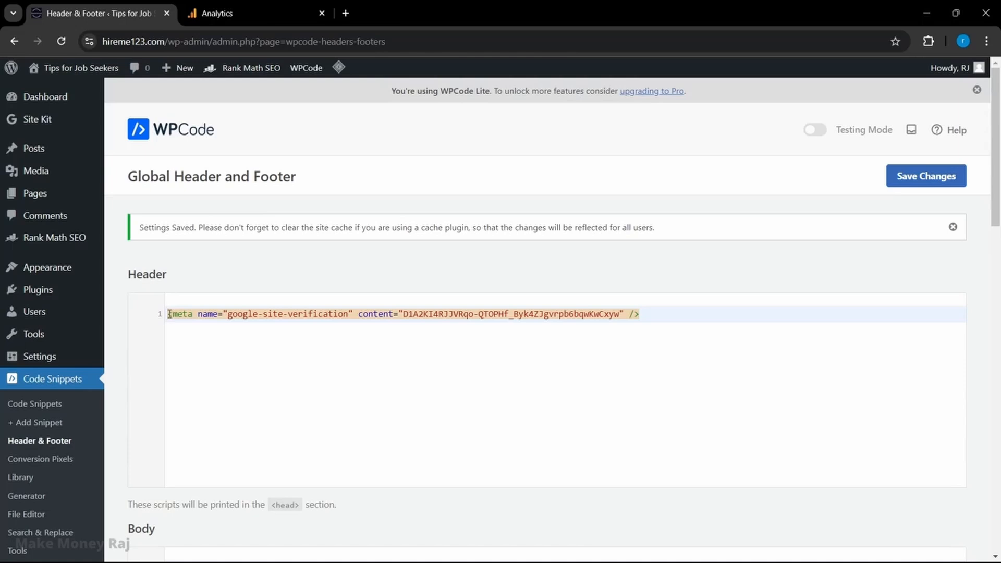
{"action": "left_click", "coordinate": [169, 313]}
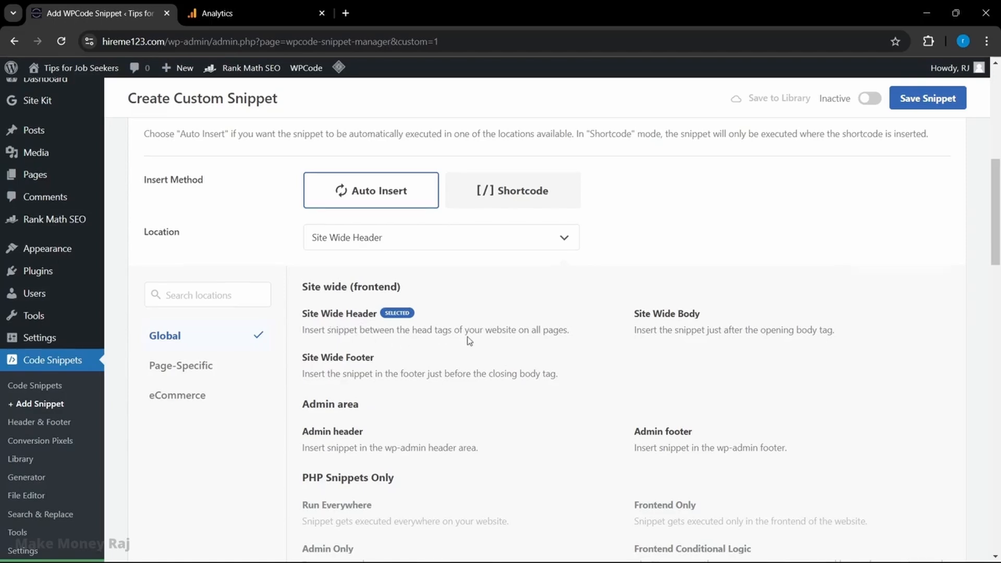
{"action": "scroll", "coordinate": [469, 340], "scroll_direction": "up", "scroll_amount": 1}
{"action": "scroll", "coordinate": [469, 340], "scroll_direction": "up", "scroll_amount": 8}
{"action": "scroll", "coordinate": [467, 336], "scroll_direction": "down", "scroll_amount": 7}
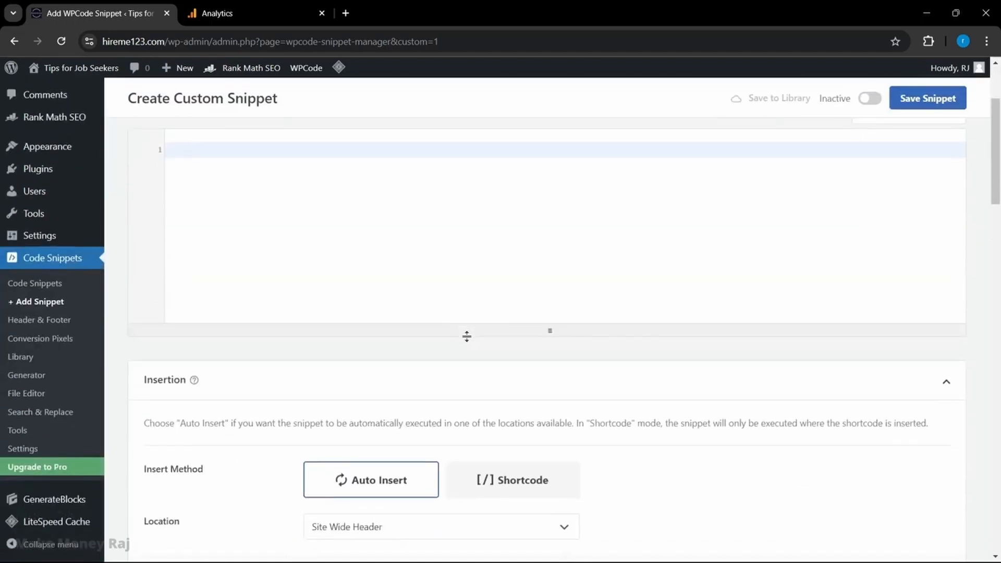
{"action": "scroll", "coordinate": [412, 360], "scroll_direction": "up", "scroll_amount": 8}
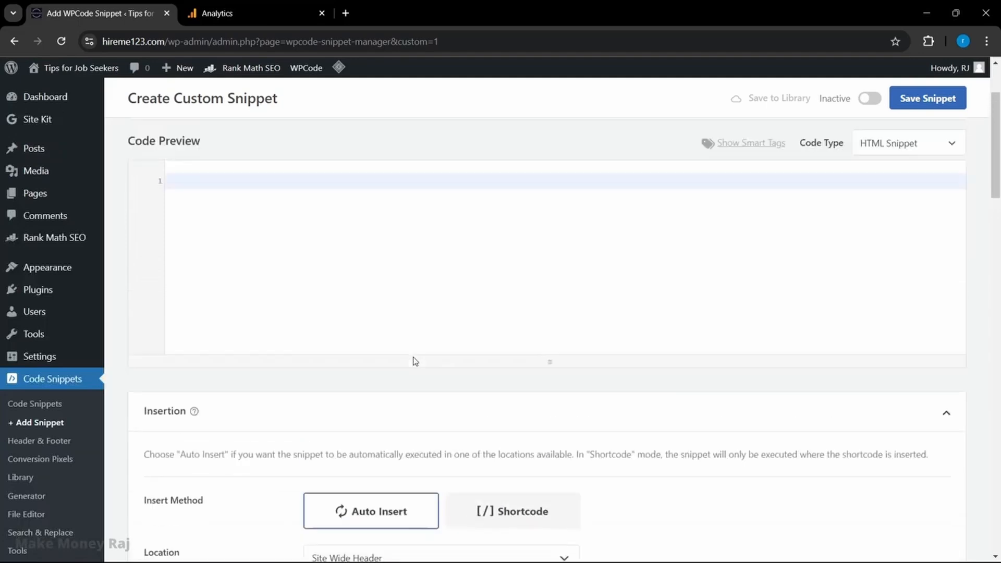
Step: Set the custom snippet's code type to JavaScript Snippet and look over its insertion and device type settings
{"action": "left_click", "coordinate": [258, 7]}
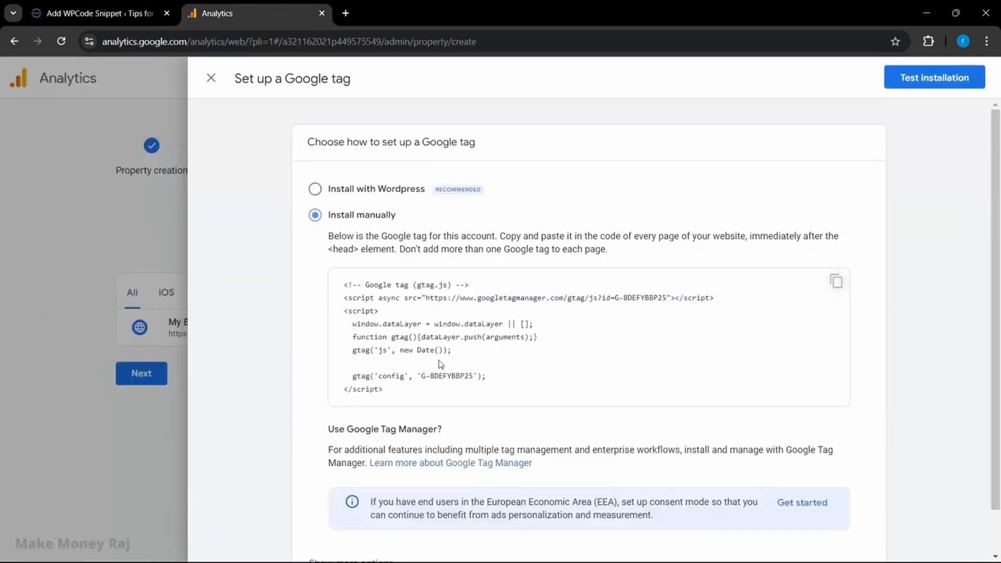
{"action": "left_click", "coordinate": [167, 5]}
{"action": "left_click", "coordinate": [964, 267]}
{"action": "scroll", "coordinate": [882, 237], "scroll_direction": "down", "scroll_amount": 8}
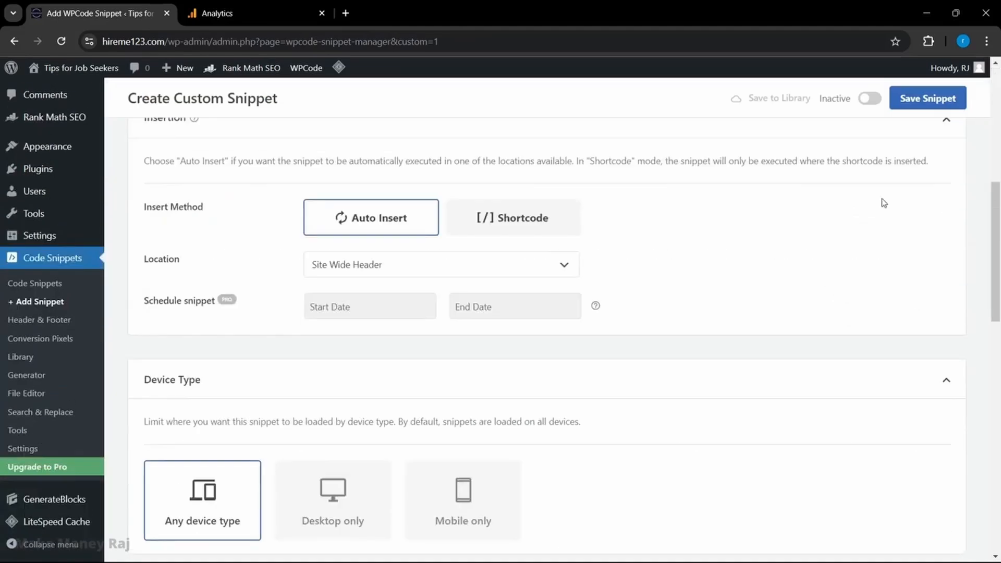
{"action": "scroll", "coordinate": [860, 223], "scroll_direction": "up", "scroll_amount": 8}
{"action": "left_click", "coordinate": [912, 264]}
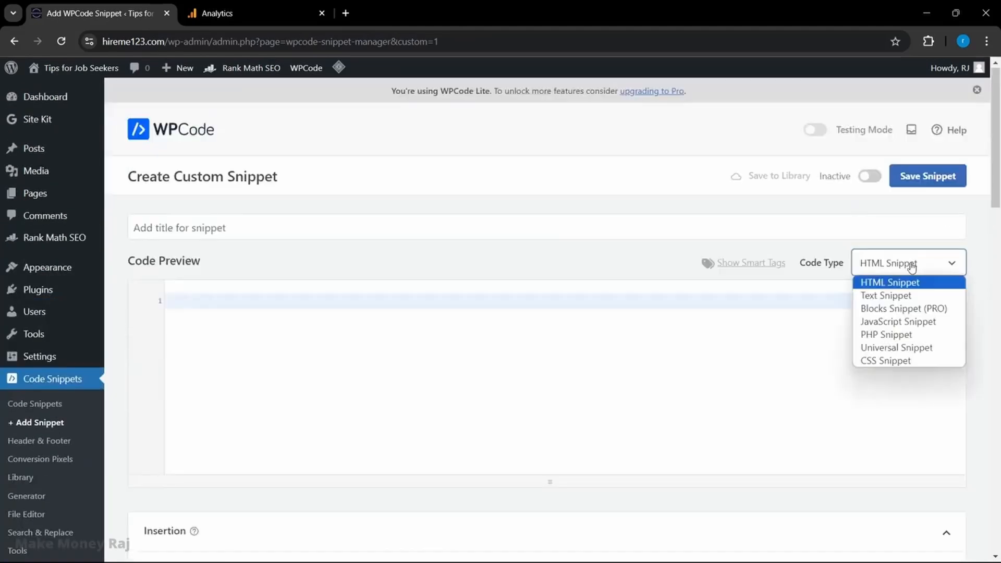
{"action": "left_click", "coordinate": [890, 322]}
{"action": "scroll", "coordinate": [634, 359], "scroll_direction": "down", "scroll_amount": 8}
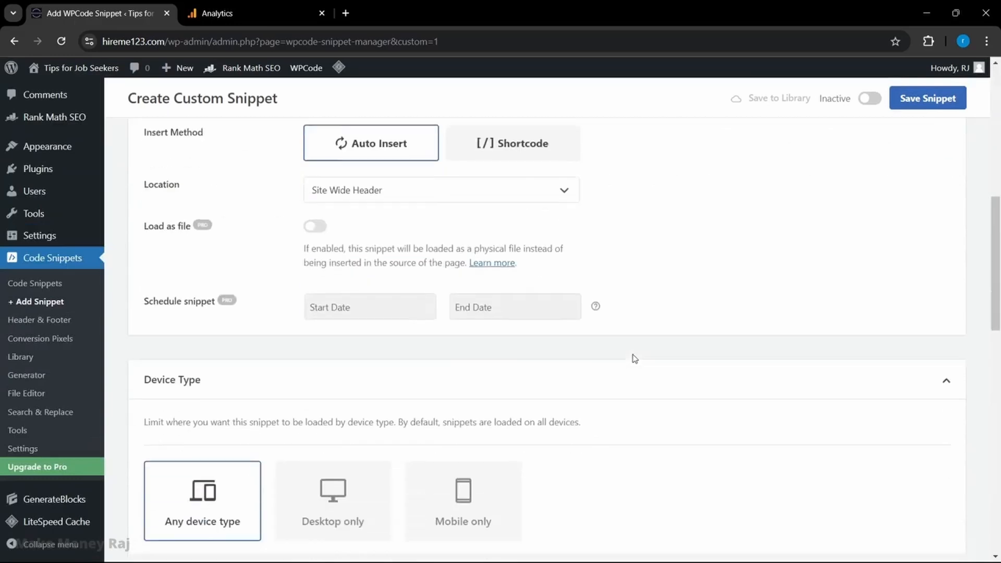
{"action": "scroll", "coordinate": [633, 358], "scroll_direction": "down", "scroll_amount": 5}
{"action": "scroll", "coordinate": [632, 357], "scroll_direction": "up", "scroll_amount": 13}
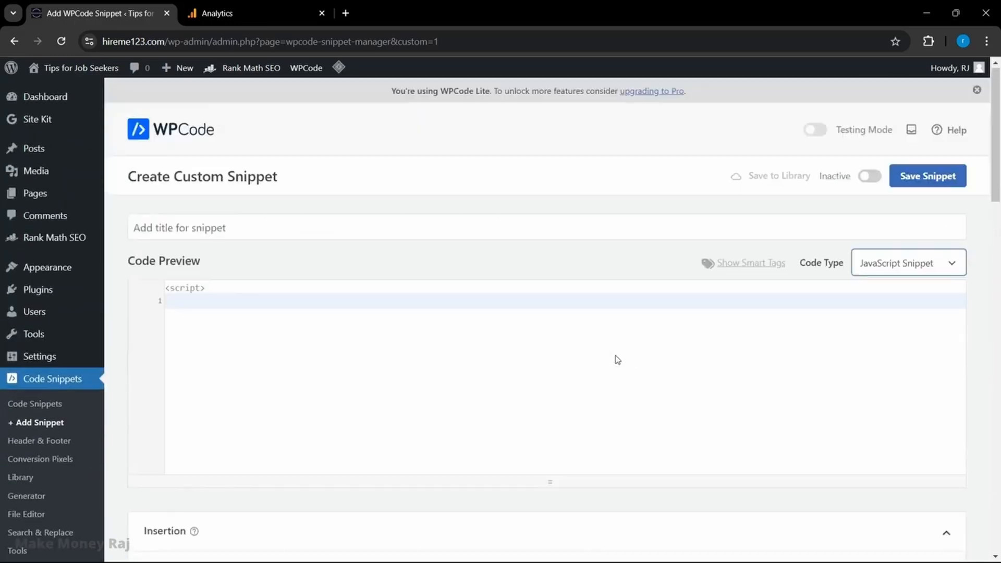
Step: Paste the copied Google tag code into the snippet and save it as an active snippet
{"action": "left_click", "coordinate": [221, 293]}
{"action": "key", "text": "ctrl+v"}
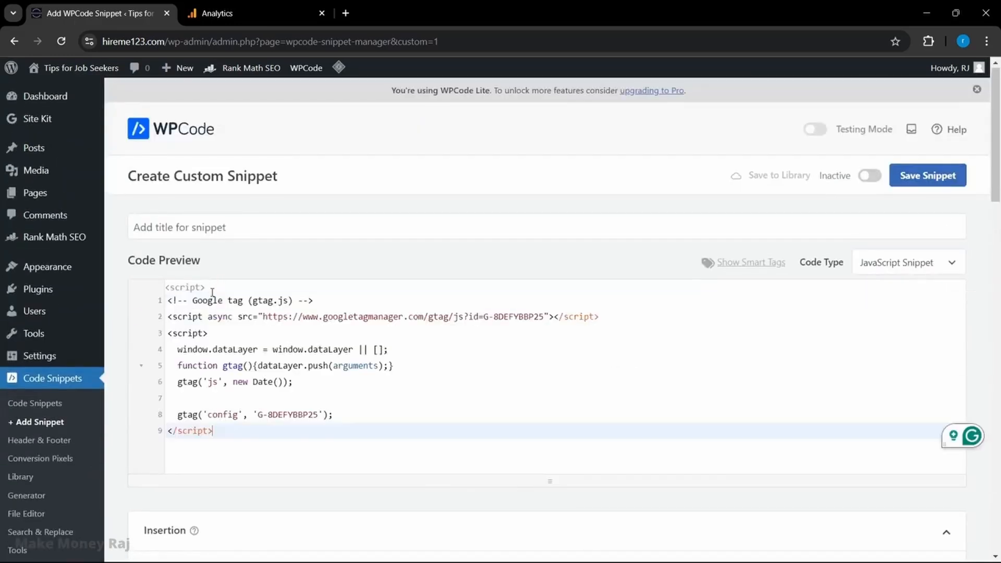
{"action": "left_click", "coordinate": [864, 179]}
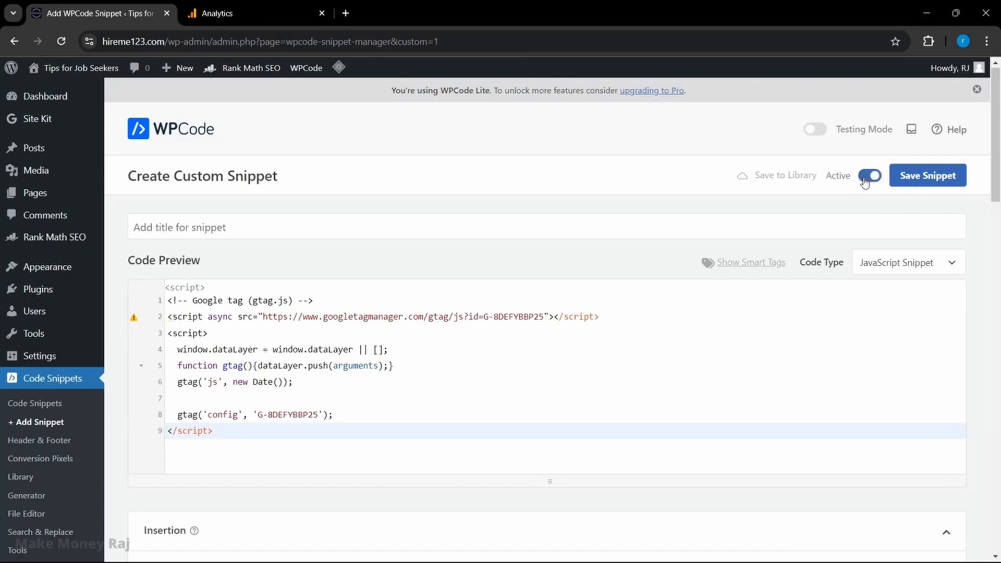
{"action": "left_click", "coordinate": [901, 180]}
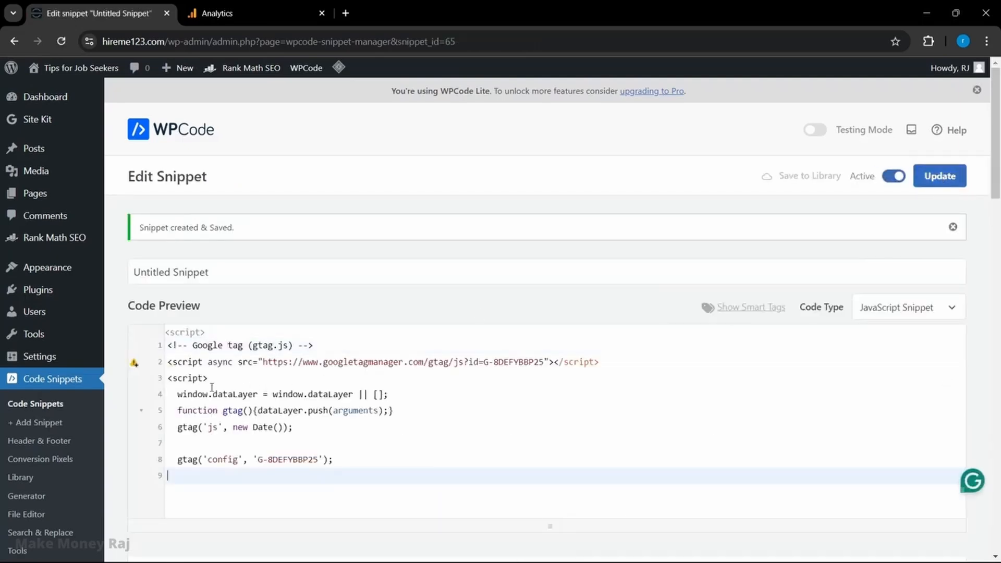
{"action": "mouse_move", "coordinate": [135, 364]}
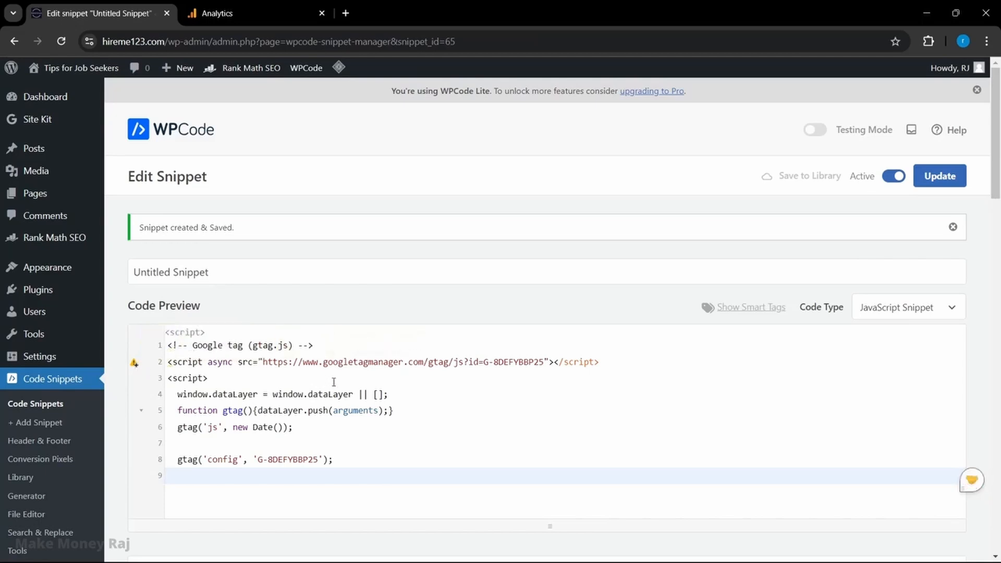
{"action": "mouse_move", "coordinate": [170, 364]}
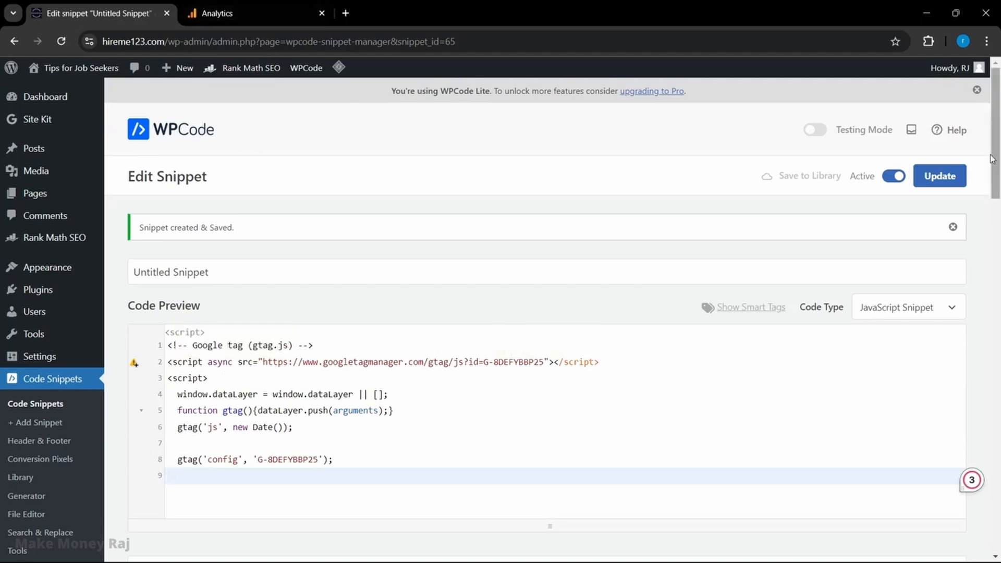
{"action": "left_click", "coordinate": [939, 176]}
Step: Switch to Google Analytics, test the manually installed Google tag and confirm the tag setup
{"action": "left_click", "coordinate": [308, 14]}
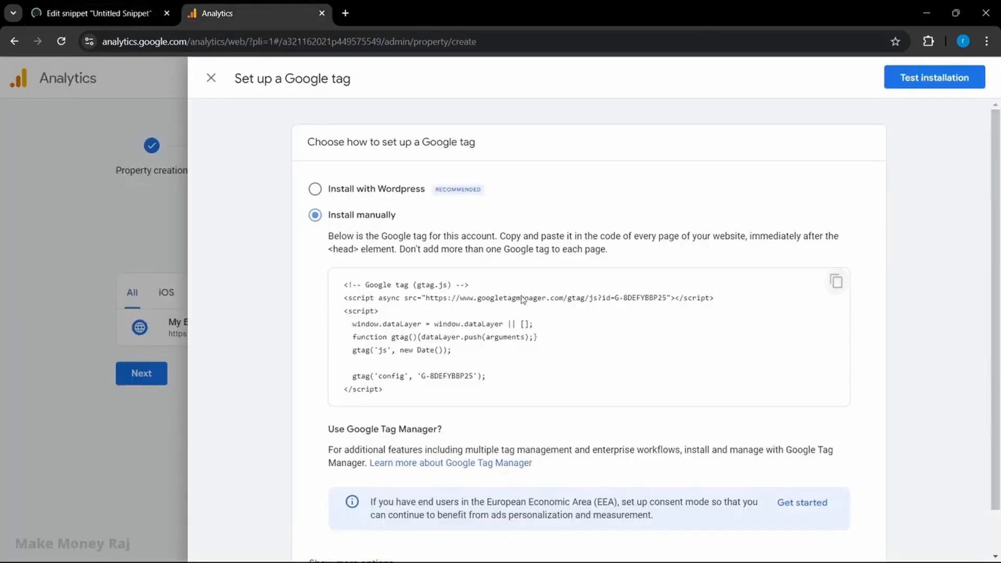
{"action": "scroll", "coordinate": [663, 366], "scroll_direction": "down", "scroll_amount": 1}
{"action": "scroll", "coordinate": [662, 365], "scroll_direction": "up", "scroll_amount": 1}
{"action": "left_click", "coordinate": [907, 86]}
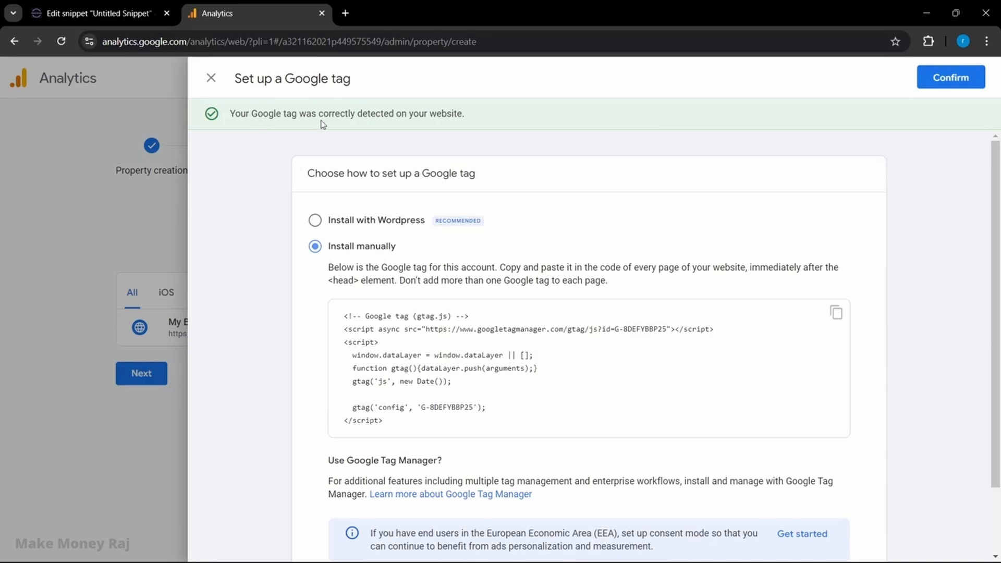
{"action": "left_click_drag", "start_coordinate": [322, 124], "coordinate": [467, 124]}
{"action": "scroll", "coordinate": [518, 346], "scroll_direction": "down", "scroll_amount": 1}
{"action": "scroll", "coordinate": [518, 347], "scroll_direction": "up", "scroll_amount": 1}
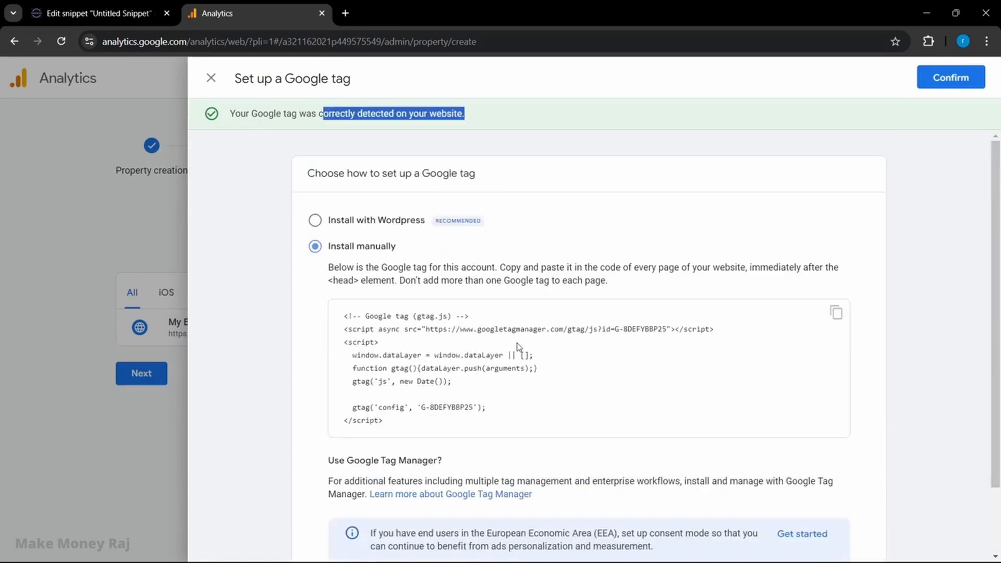
{"action": "left_click", "coordinate": [950, 77]}
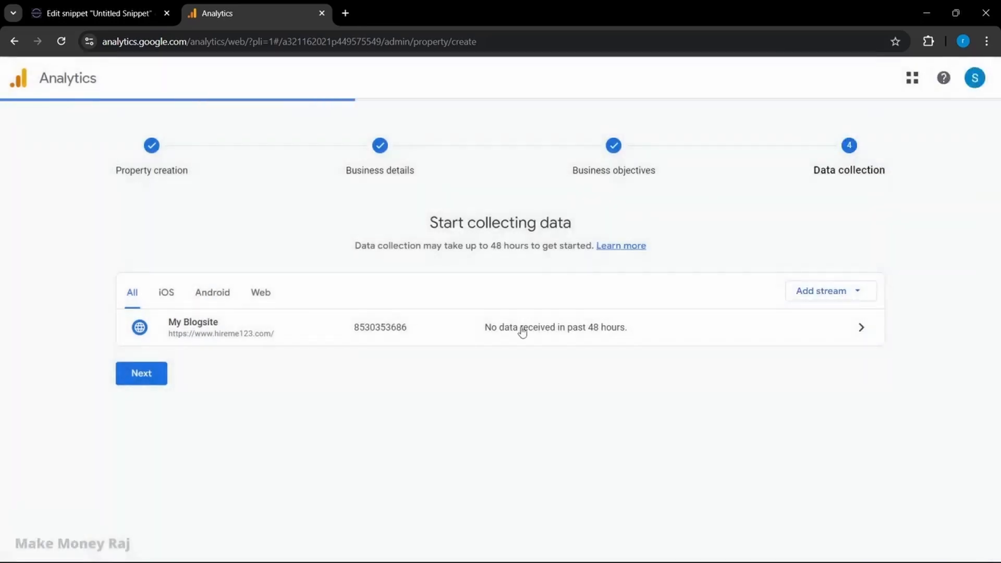
Step: Review the My Blogsite web stream's details and close them
{"action": "left_click", "coordinate": [520, 329]}
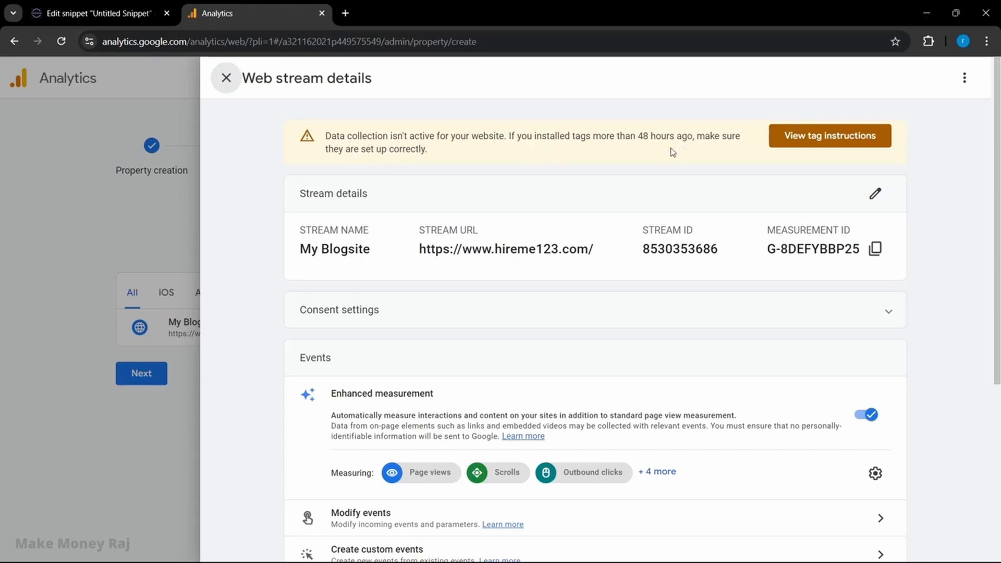
{"action": "scroll", "coordinate": [437, 308], "scroll_direction": "down", "scroll_amount": 5}
{"action": "scroll", "coordinate": [438, 308], "scroll_direction": "up", "scroll_amount": 5}
{"action": "left_click", "coordinate": [226, 79]}
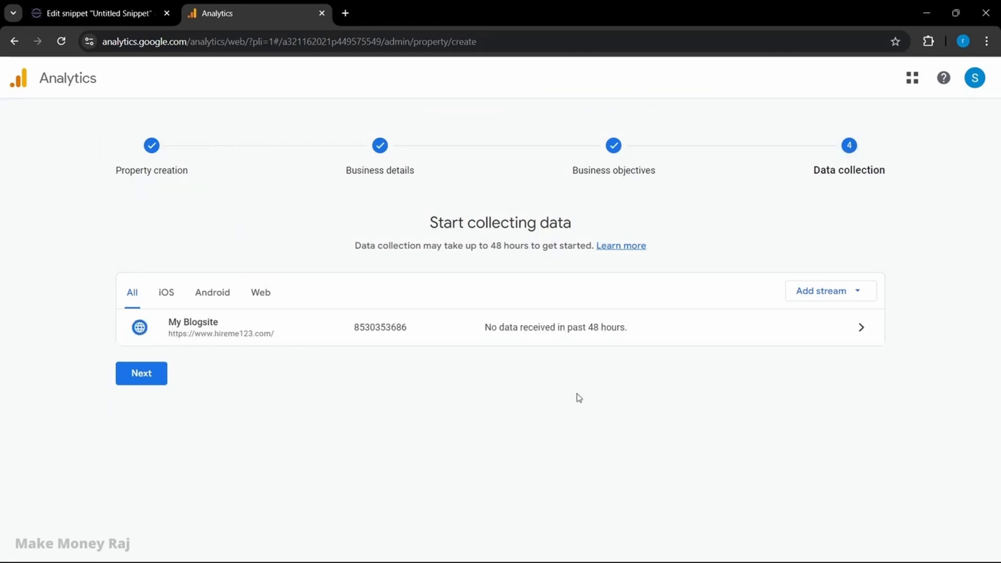
Step: Finish the data collection setup and show the Hireme123.com property's home page, dismissing the key events notice
{"action": "left_click", "coordinate": [150, 363]}
{"action": "scroll", "coordinate": [699, 482], "scroll_direction": "down", "scroll_amount": 1}
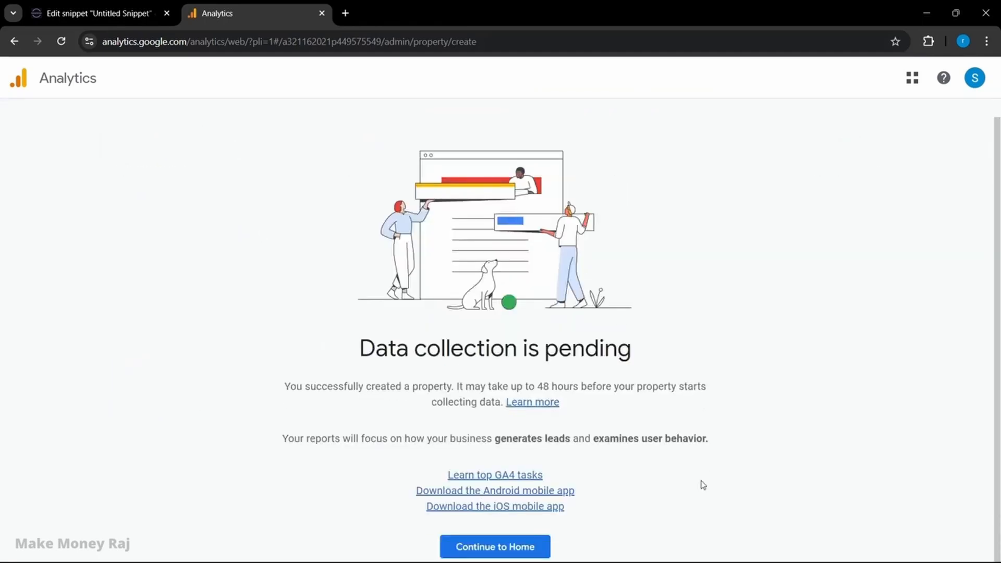
{"action": "left_click", "coordinate": [458, 552]}
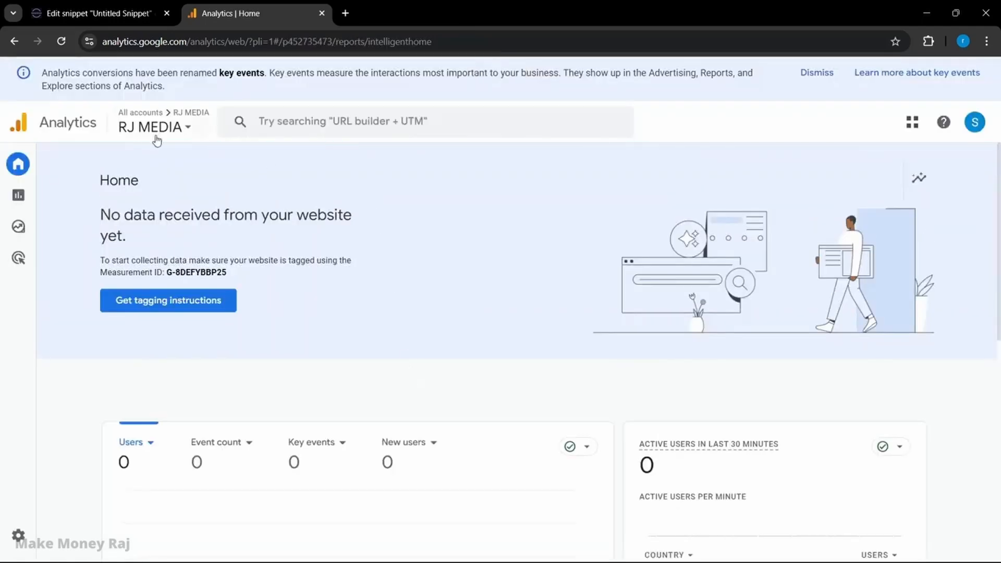
{"action": "left_click", "coordinate": [154, 131]}
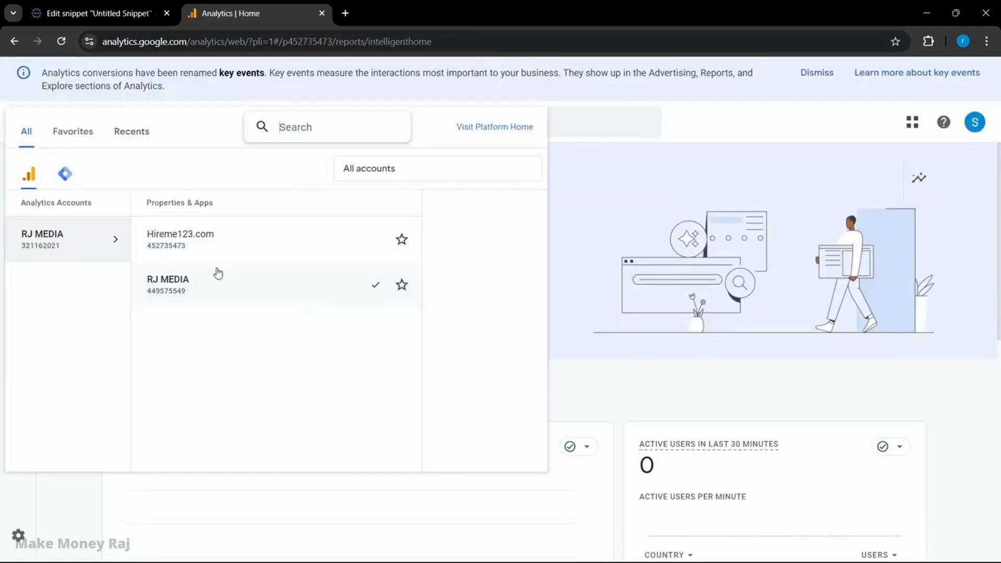
{"action": "left_click", "coordinate": [185, 243]}
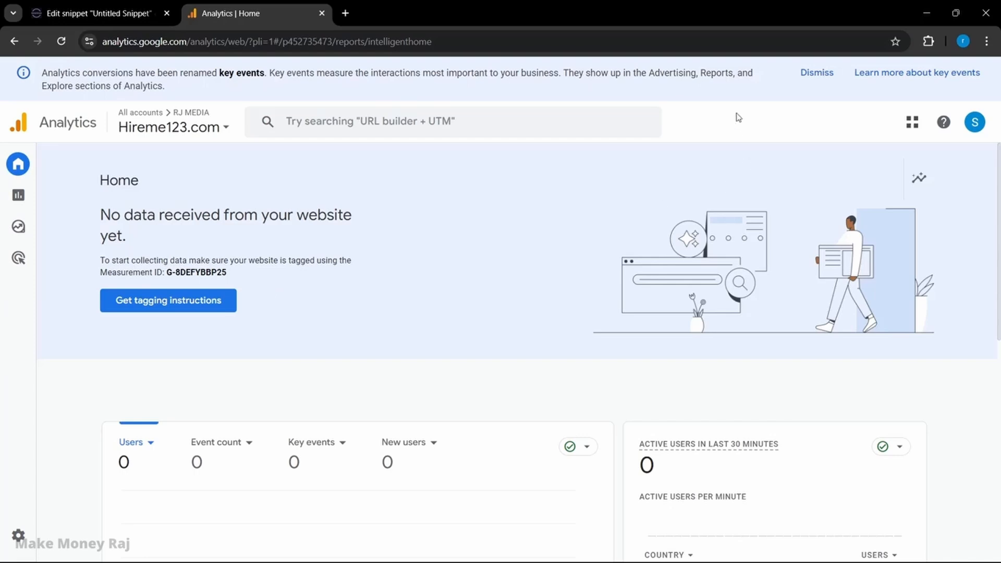
{"action": "left_click", "coordinate": [817, 72]}
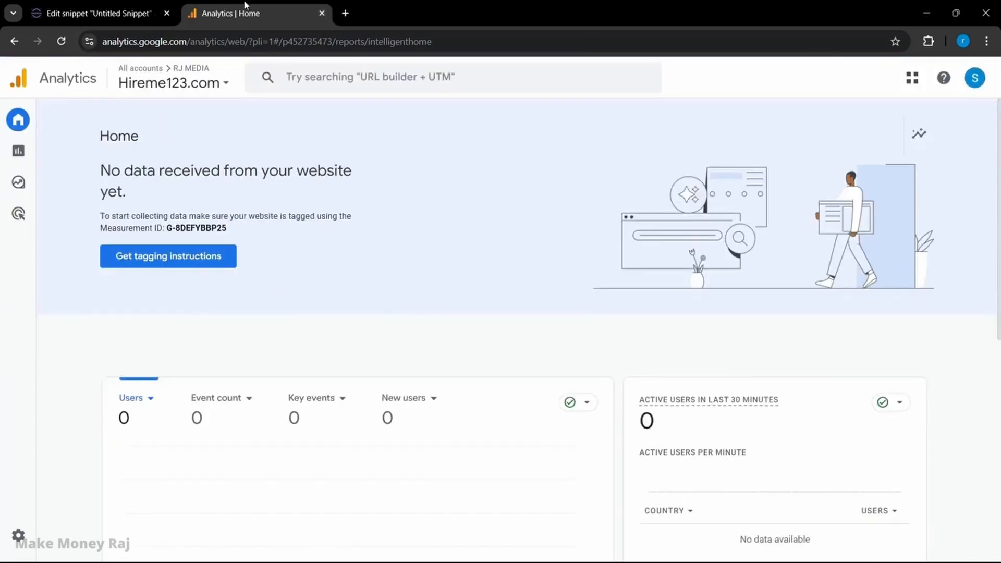
Step: Switch to the WordPress admin and start the Site Kit setup with Google sign-in and Connect Google Analytics enabled
{"action": "left_click", "coordinate": [86, 7]}
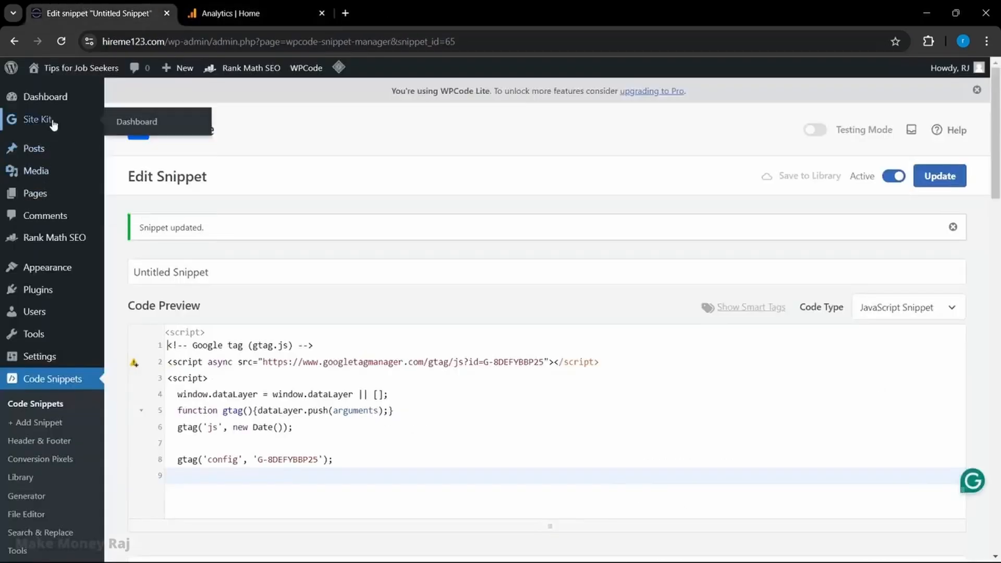
{"action": "left_click", "coordinate": [54, 123]}
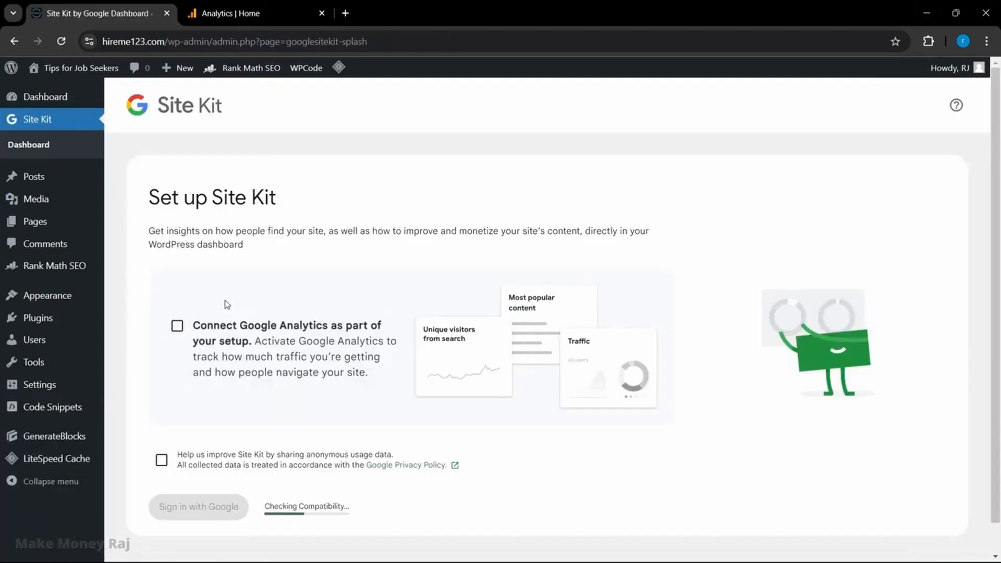
{"action": "left_click", "coordinate": [177, 326]}
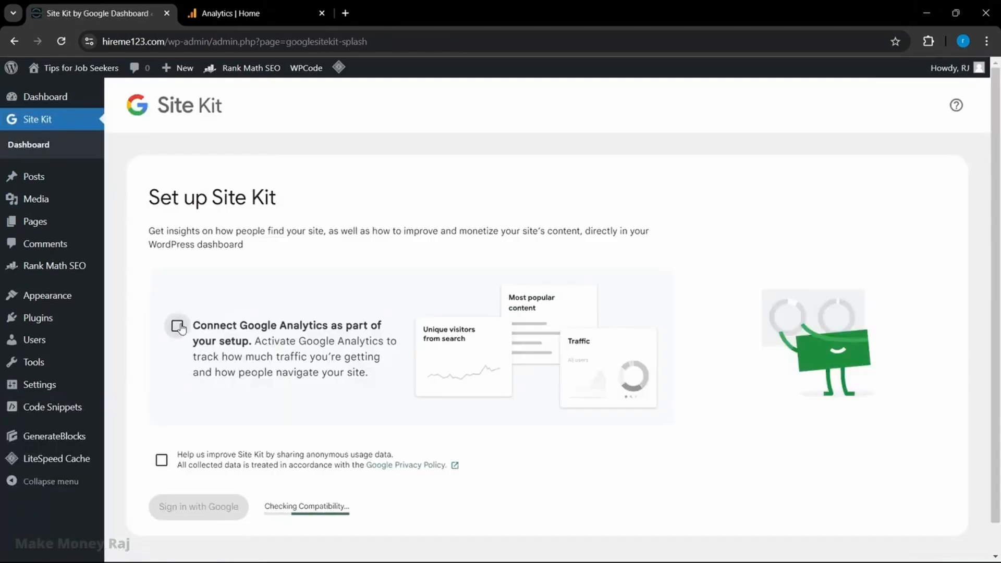
{"action": "left_click", "coordinate": [161, 461]}
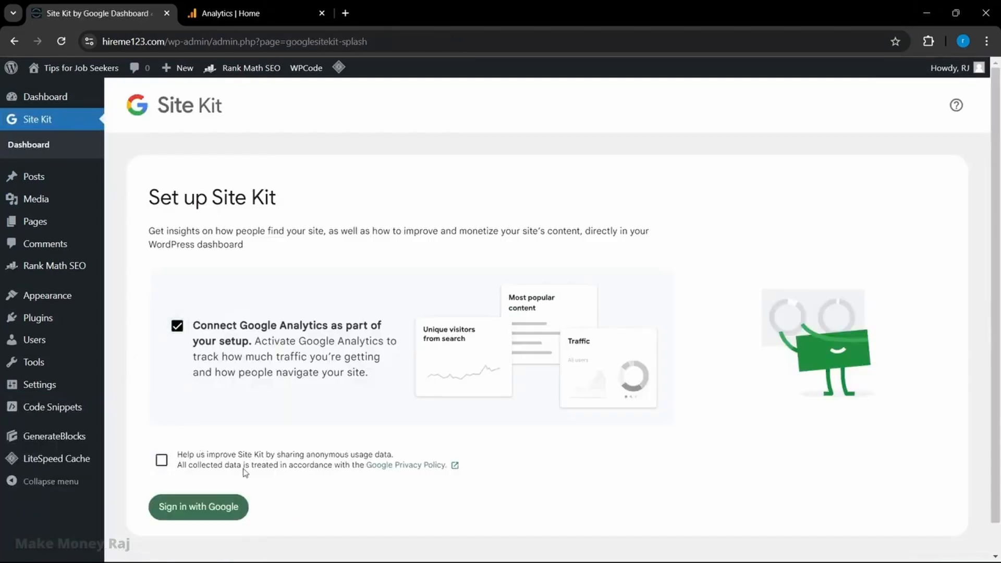
{"action": "left_click", "coordinate": [203, 509]}
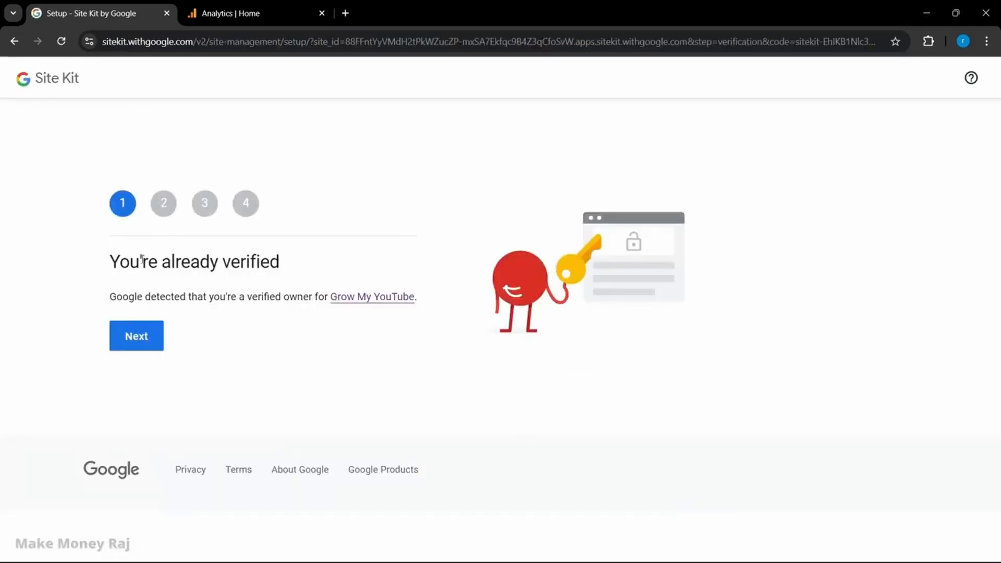
Step: Continue past Site Kit's ownership and Search Console stages, allowing access to the Google Account data for dashboard metrics
{"action": "left_click", "coordinate": [131, 344]}
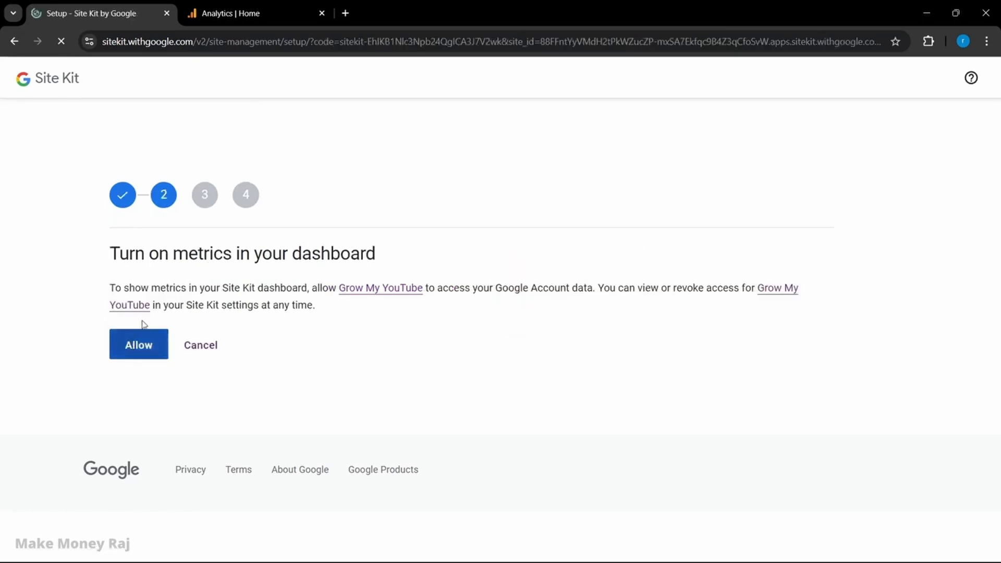
{"action": "left_click", "coordinate": [145, 347]}
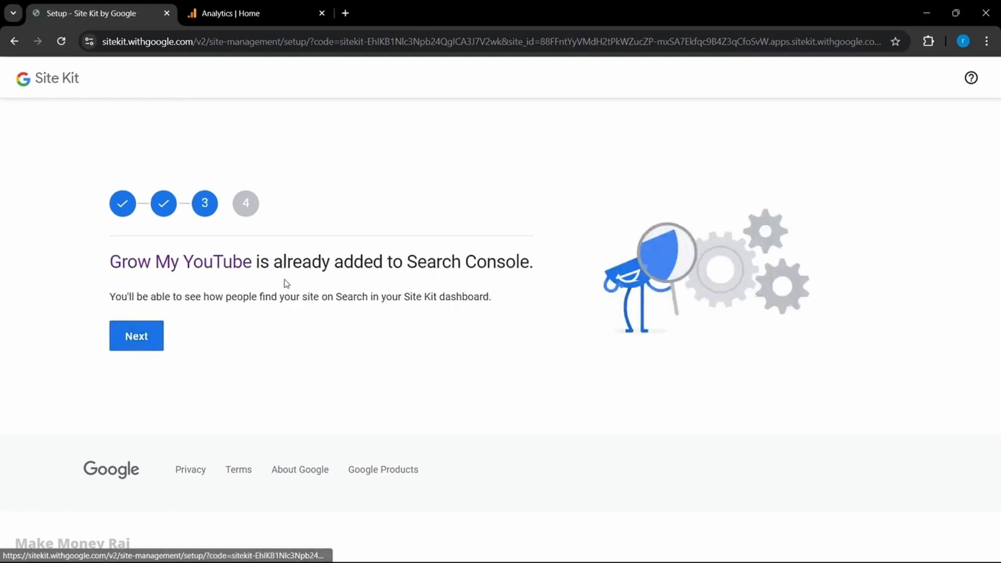
{"action": "left_click", "coordinate": [146, 337]}
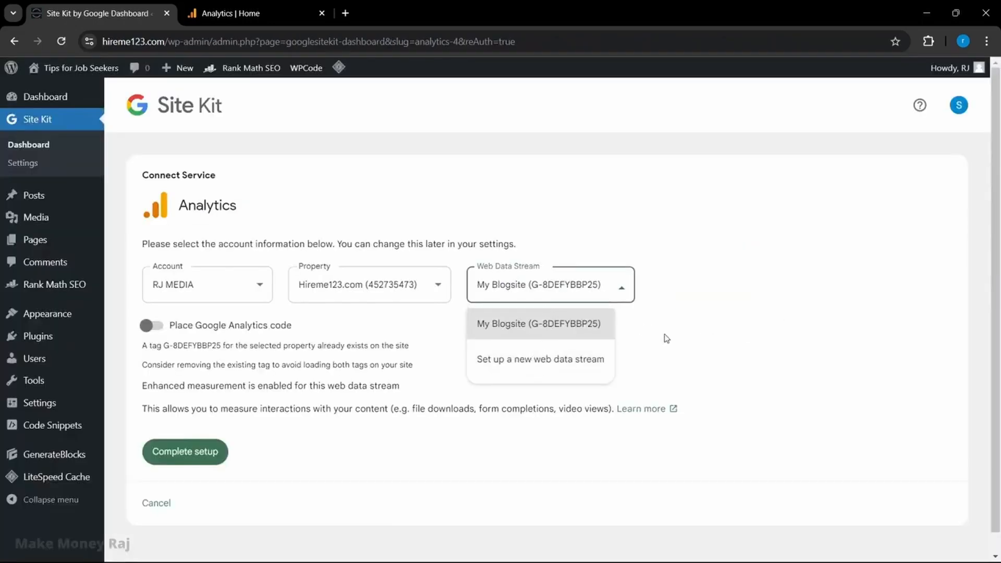
Step: Choose the My Blogsite web data stream for the Hireme123.com property and complete Site Kit's Analytics setup
{"action": "left_click", "coordinate": [559, 321]}
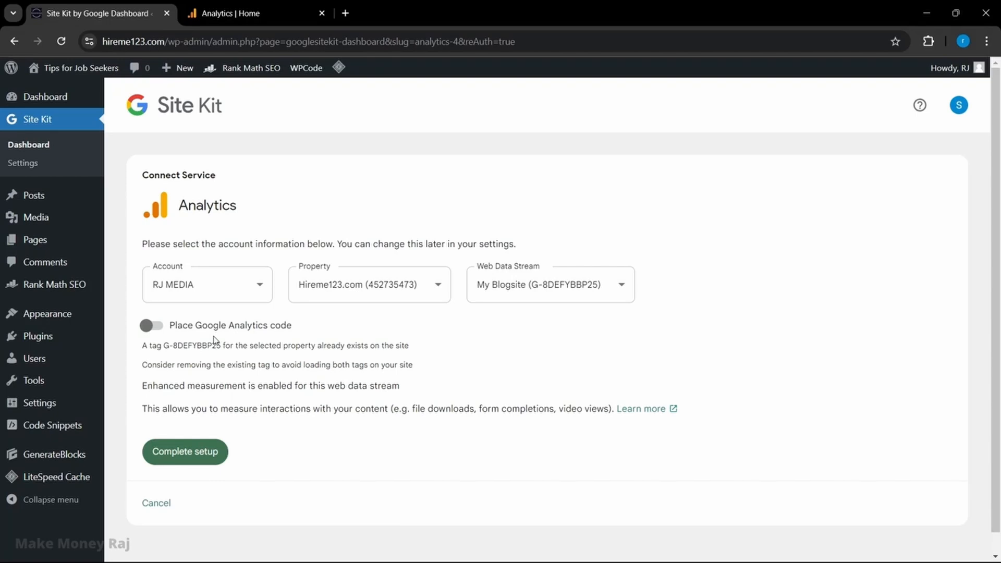
{"action": "mouse_move", "coordinate": [61, 423]}
{"action": "left_click", "coordinate": [210, 452]}
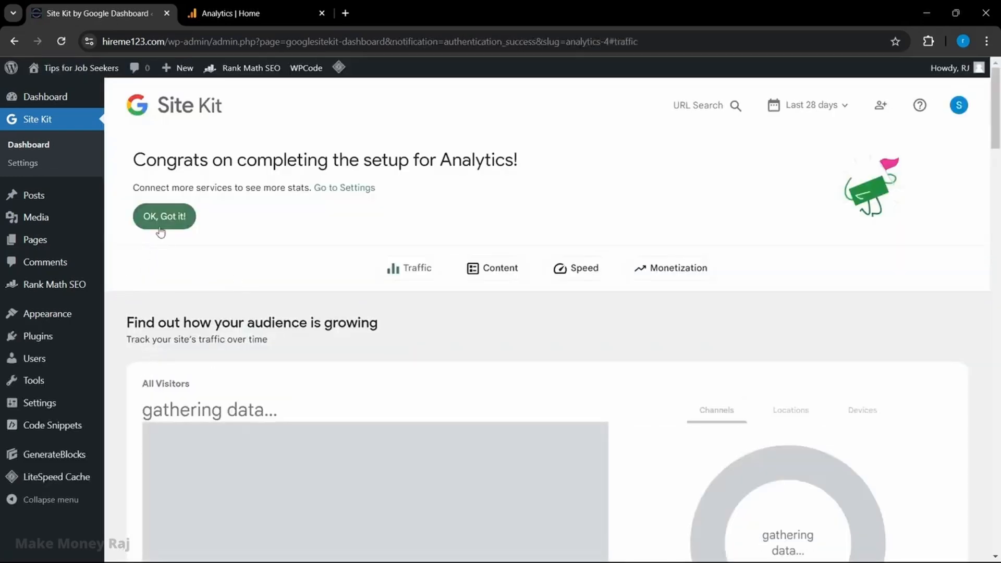
{"action": "left_click", "coordinate": [159, 224]}
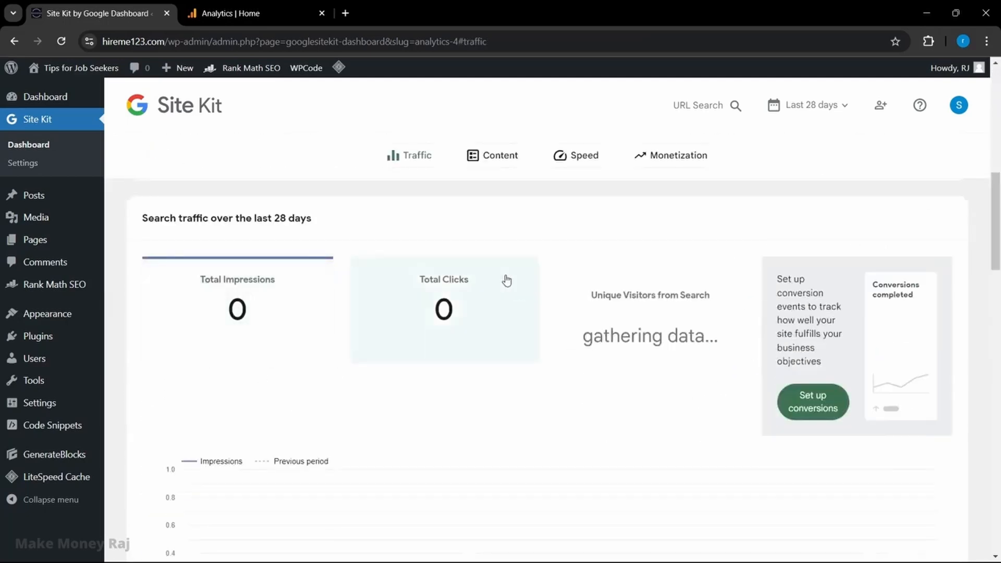
Step: Look through the Site Kit dashboard's traffic, content and speed sections and postpone connecting other services
{"action": "scroll", "coordinate": [629, 400], "scroll_direction": "down", "scroll_amount": 10}
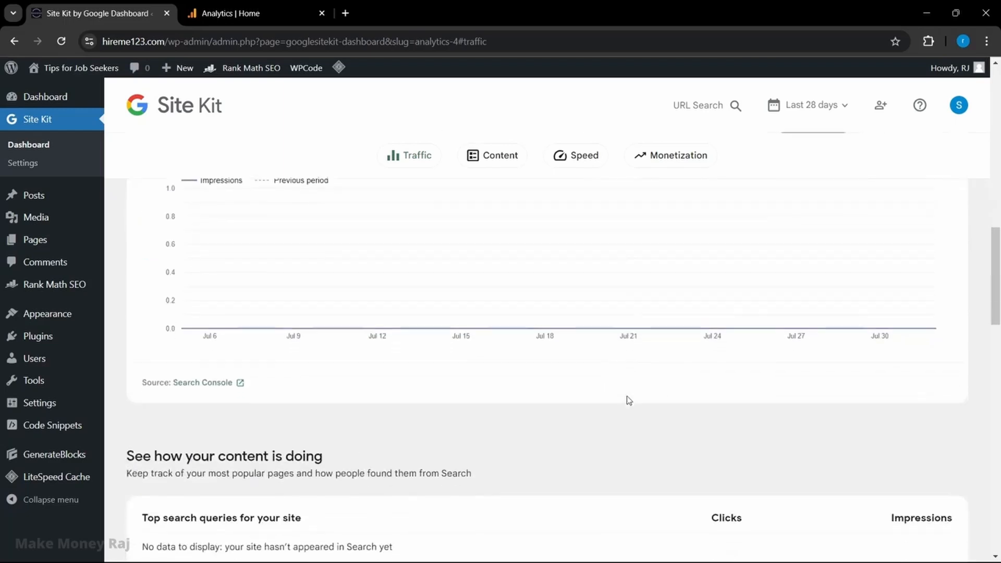
{"action": "scroll", "coordinate": [294, 284], "scroll_direction": "up", "scroll_amount": 4}
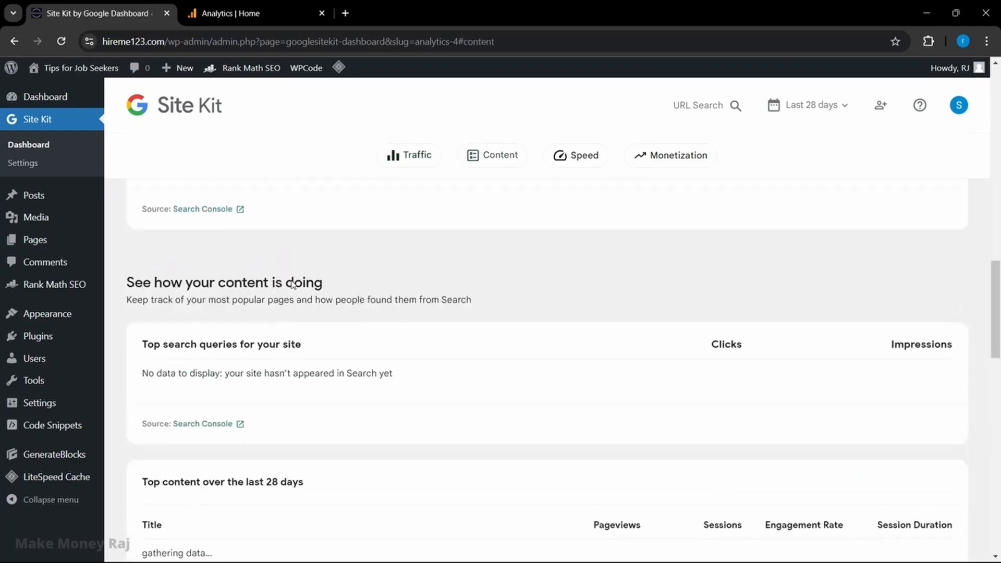
{"action": "scroll", "coordinate": [329, 469], "scroll_direction": "down", "scroll_amount": 10}
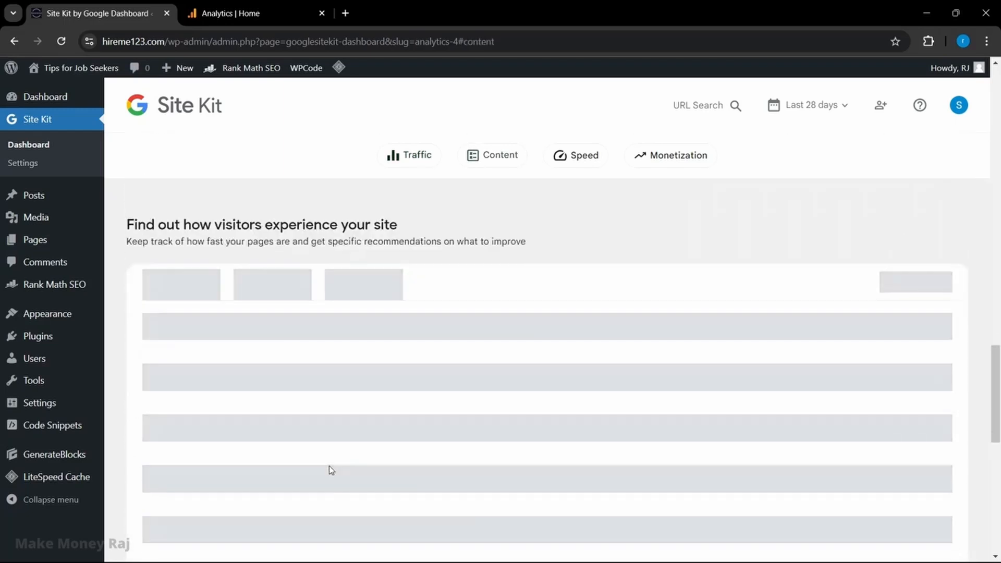
{"action": "scroll", "coordinate": [329, 469], "scroll_direction": "up", "scroll_amount": 10}
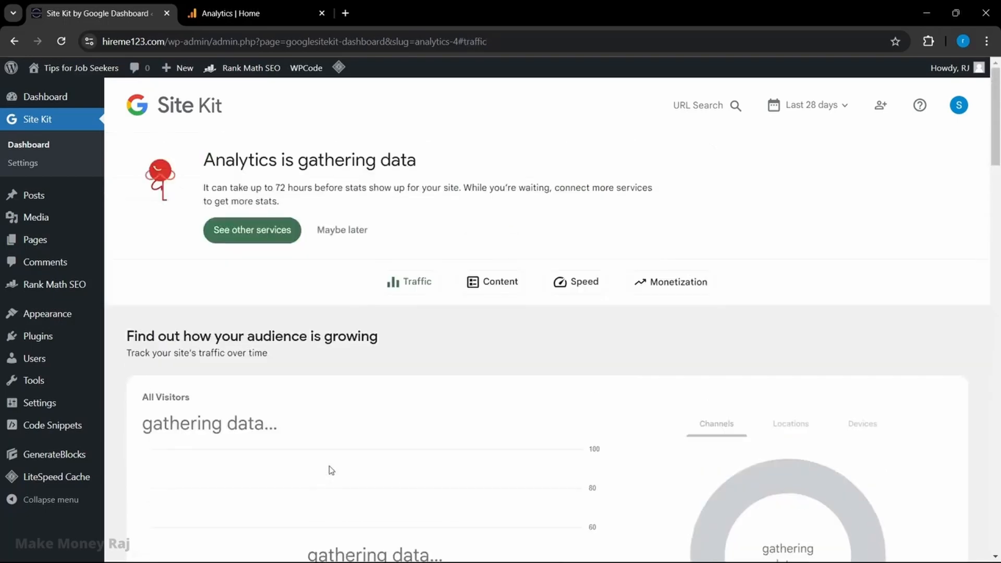
{"action": "left_click", "coordinate": [365, 231]}
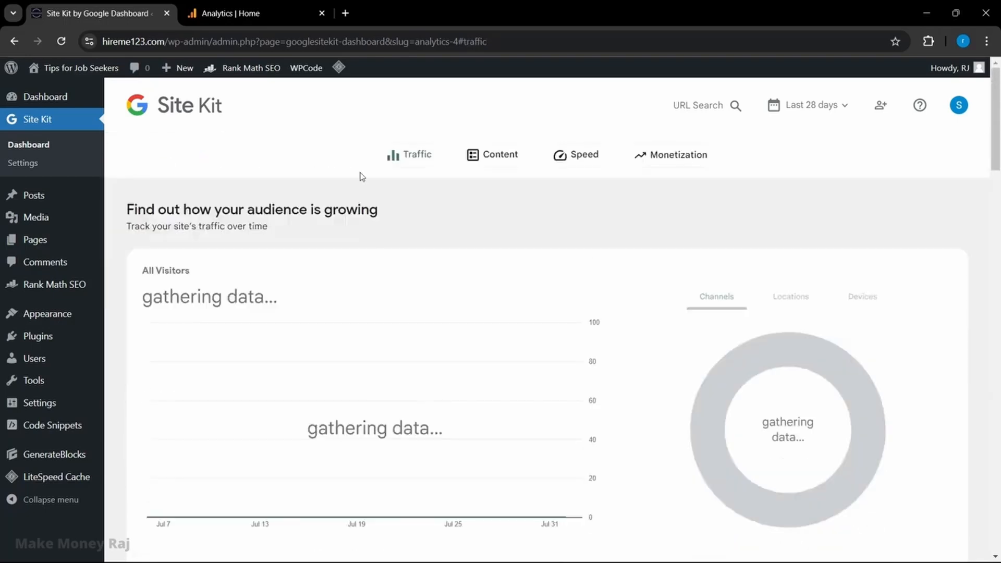
Step: Close the Google Analytics page, keeping the Site Kit dashboard open
{"action": "left_click", "coordinate": [279, 12]}
{"action": "left_click", "coordinate": [113, 6]}
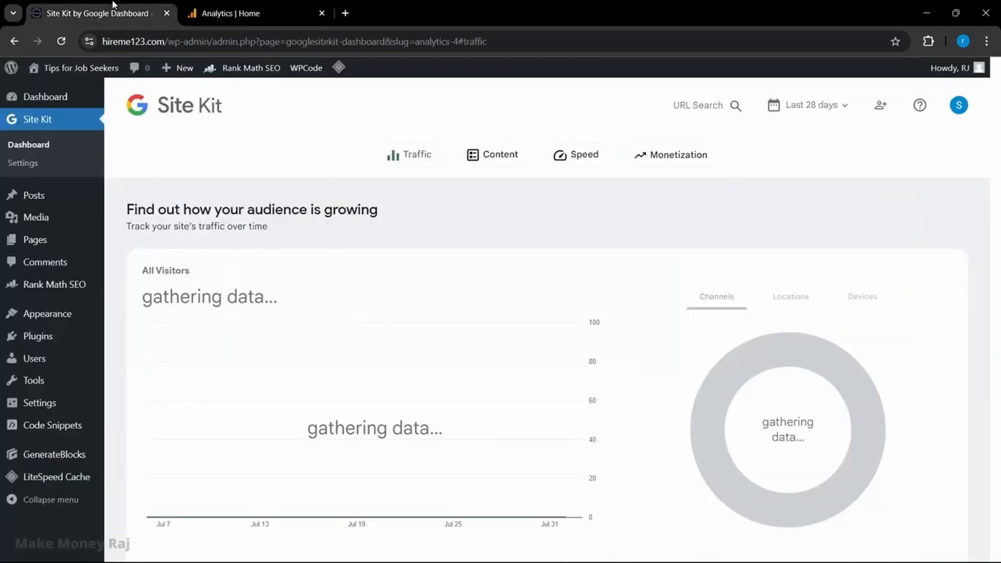
{"action": "left_click", "coordinate": [322, 13]}
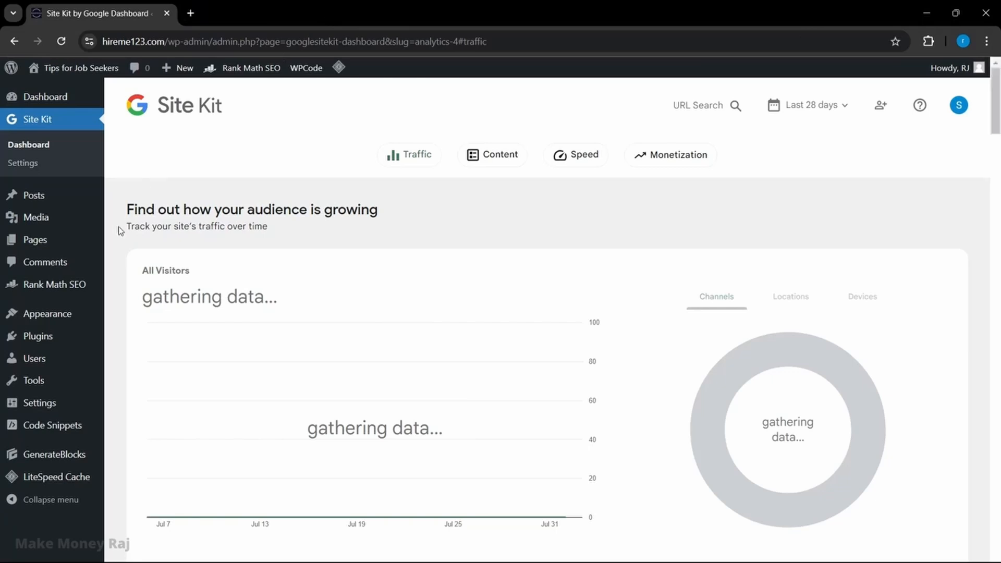